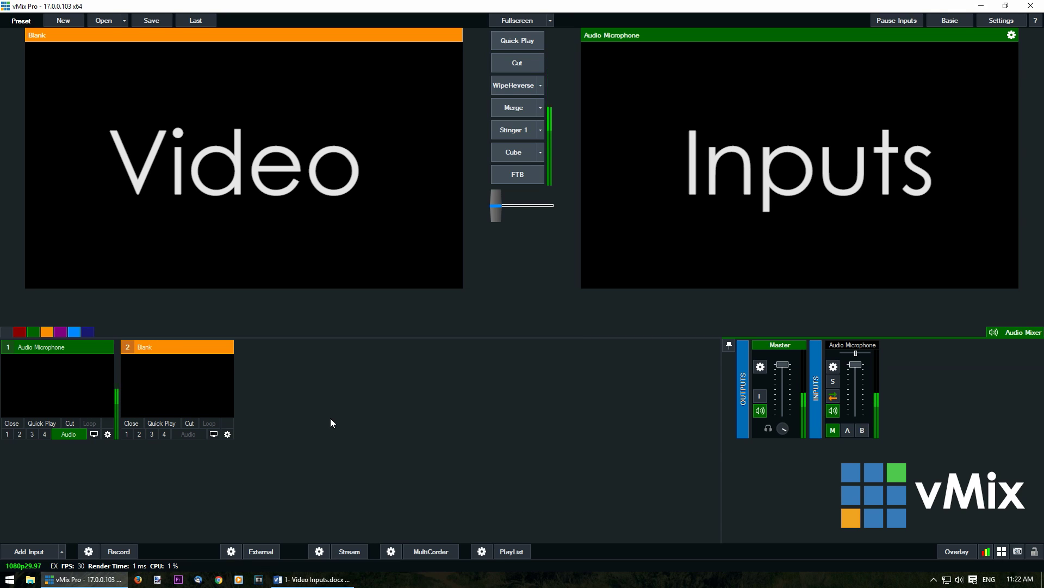
Add '1 vMix Fun Time Live Show- June .mp4' from D:\vMix Videos as a Video input.
click(33, 553)
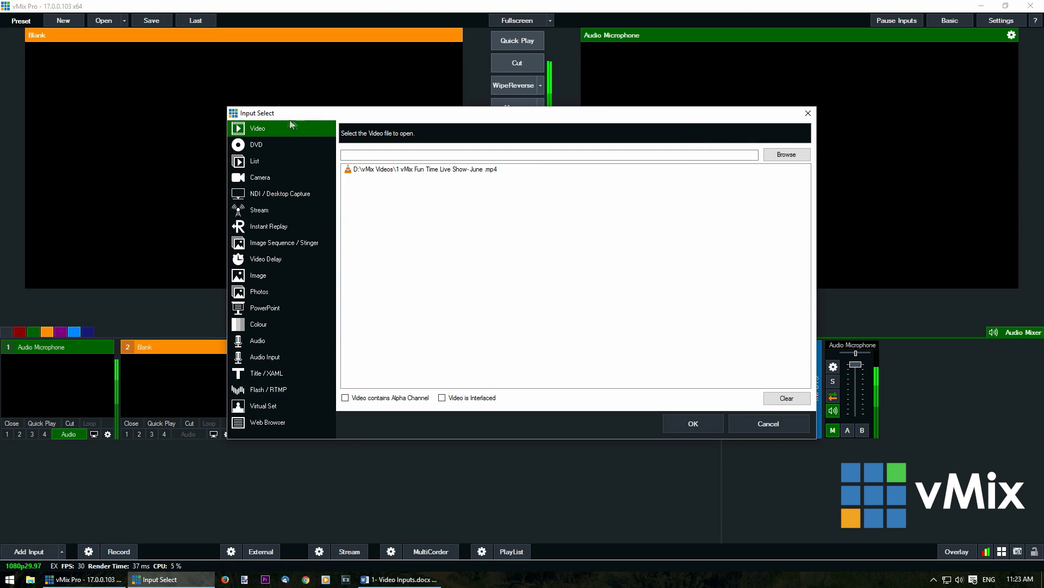
click(786, 154)
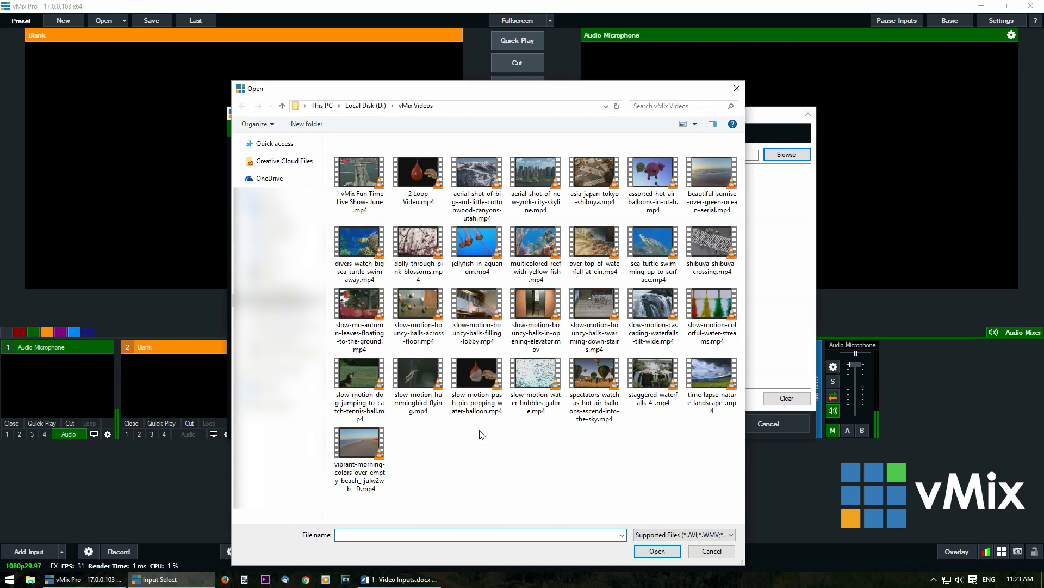
click(663, 532)
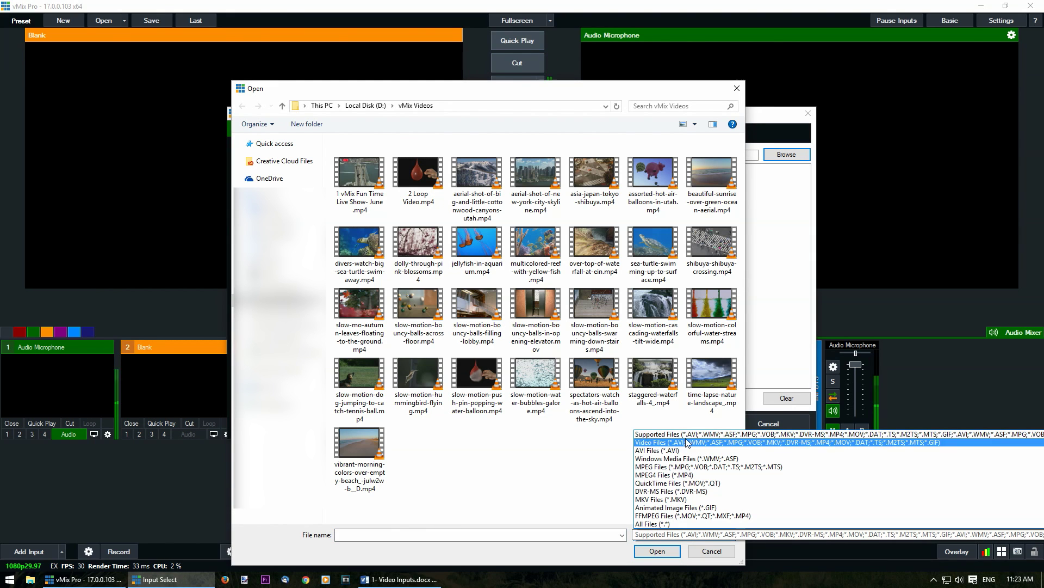
click(583, 456)
key(Down)
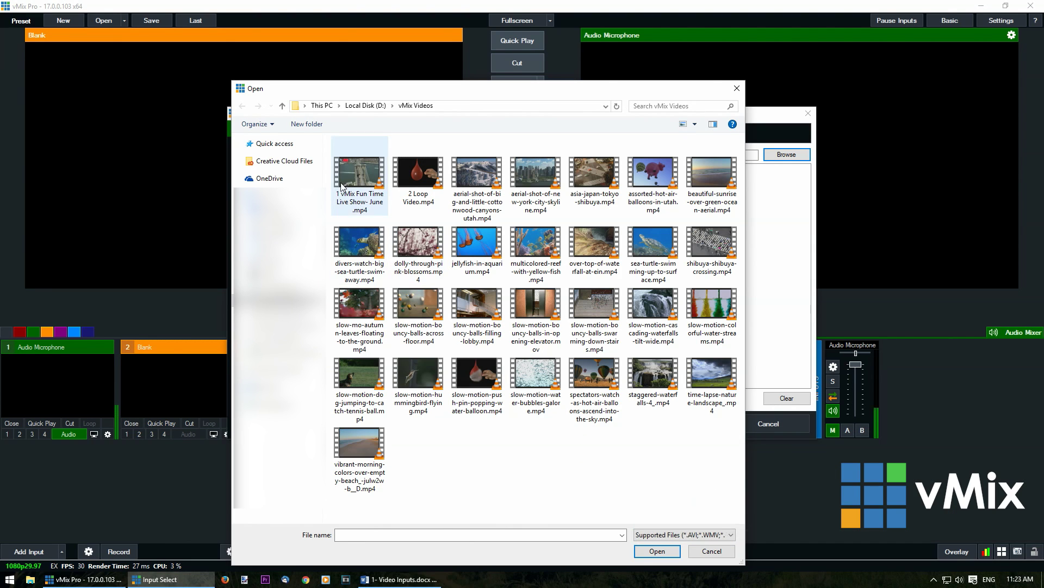
click(657, 550)
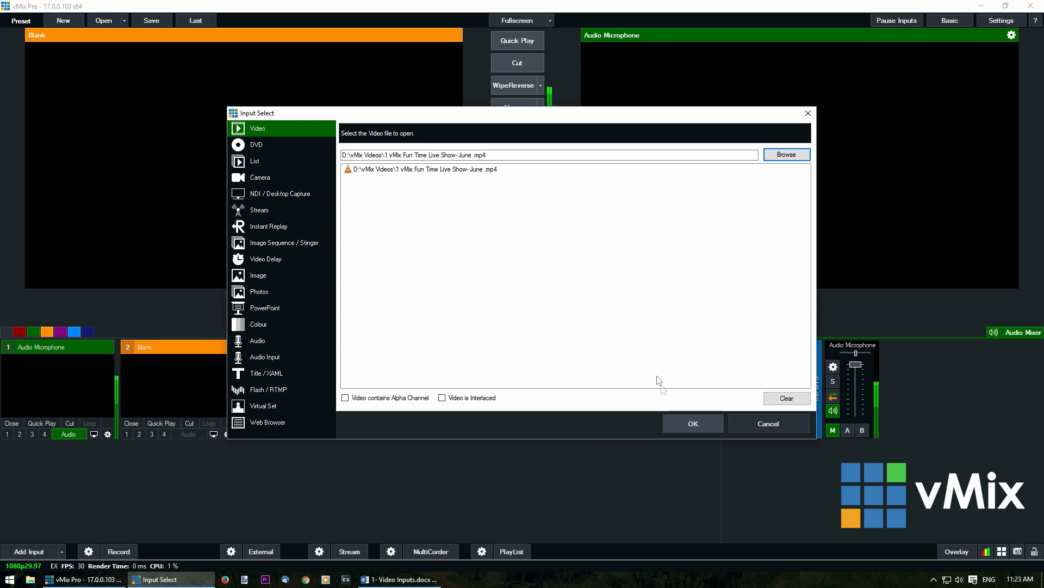
click(693, 422)
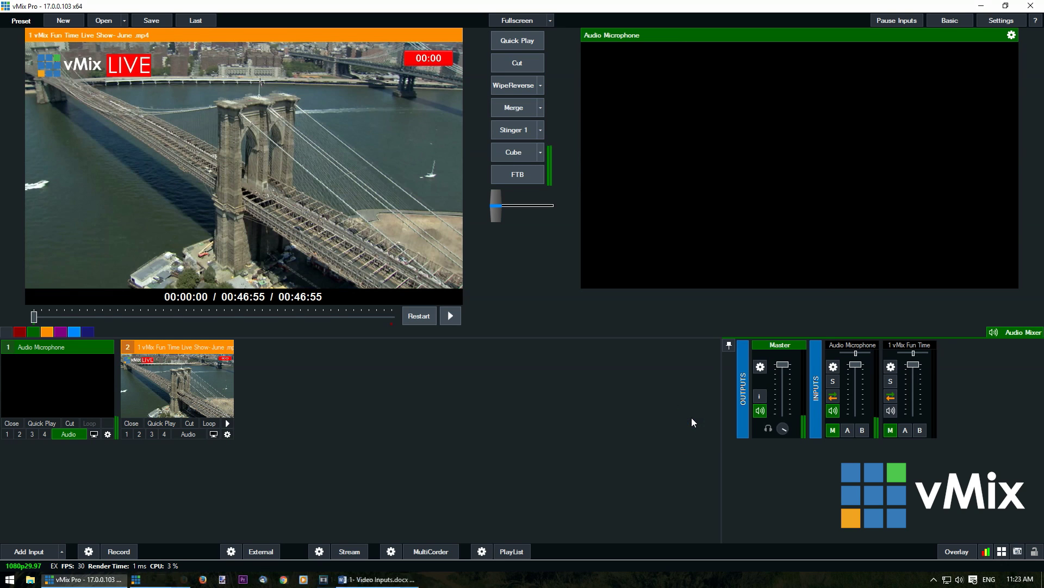
Open the June show input's settings and compare Sharpen on and off, leaving it off.
click(227, 434)
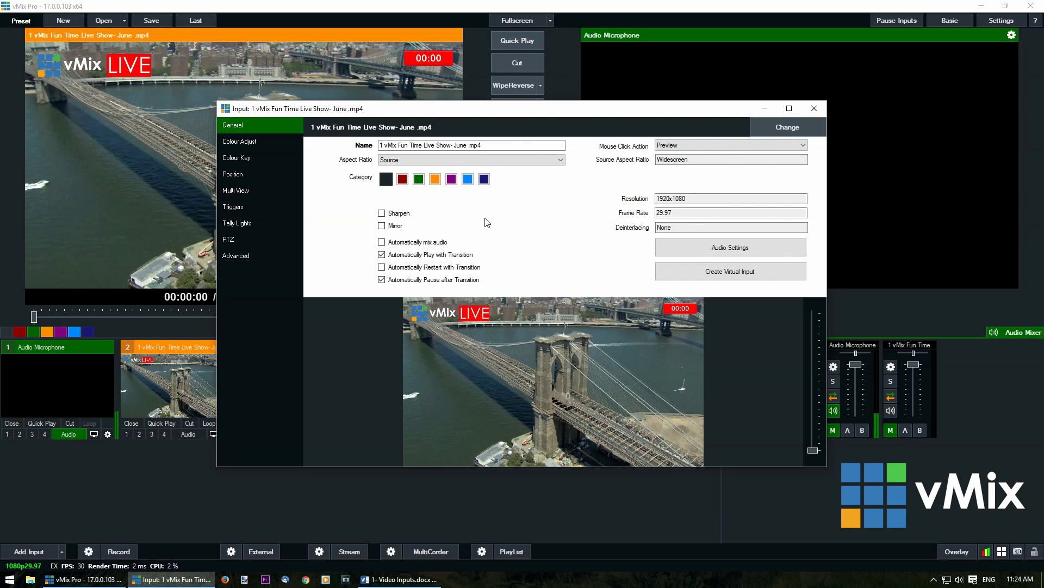
click(381, 214)
drag(812, 450, 818, 314)
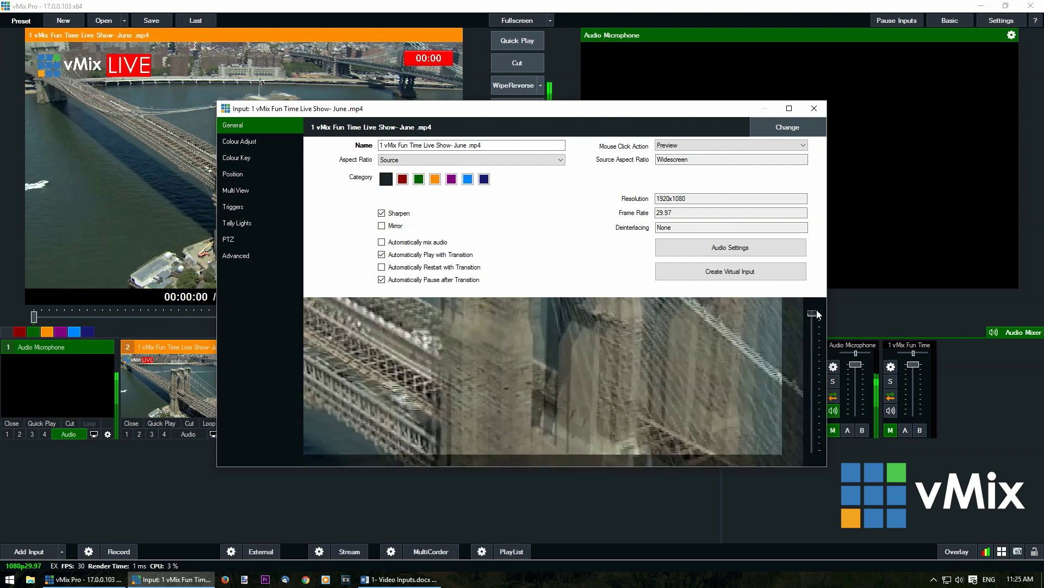
click(381, 213)
click(382, 214)
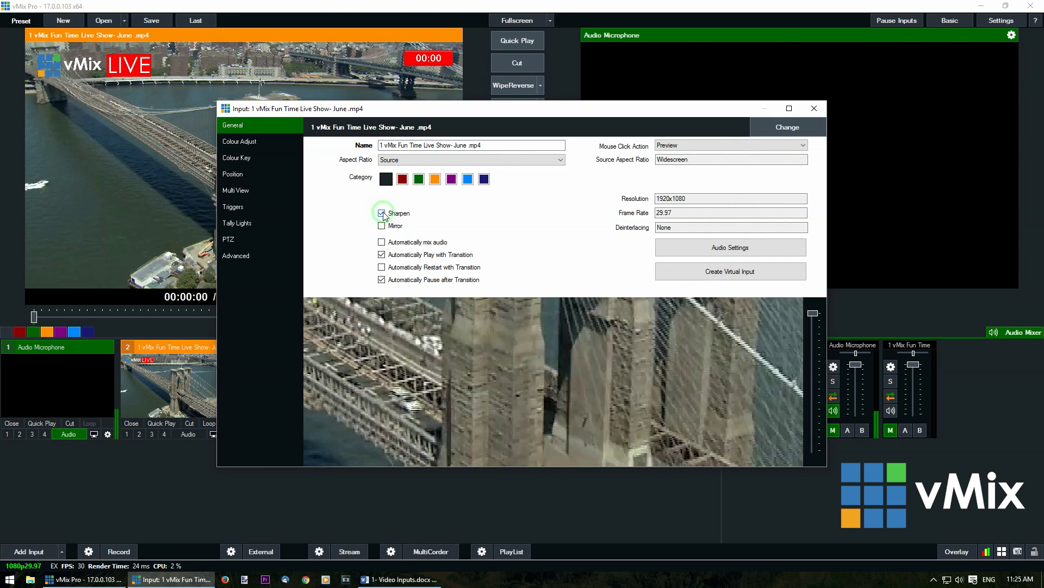
click(381, 214)
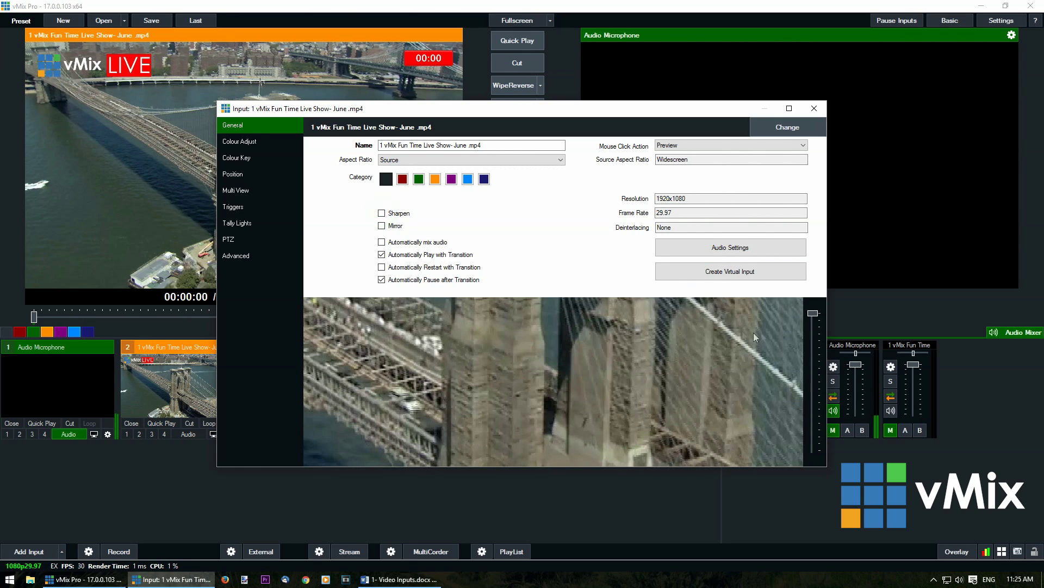
Zoom the settings preview back to full frame and toggle Mirror on, then off.
drag(817, 323, 813, 450)
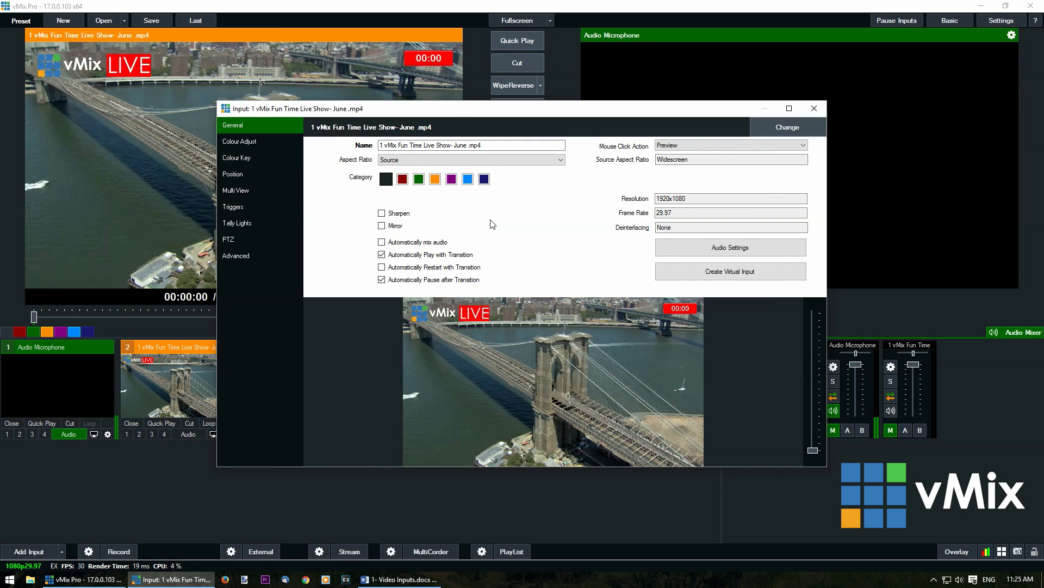
click(383, 226)
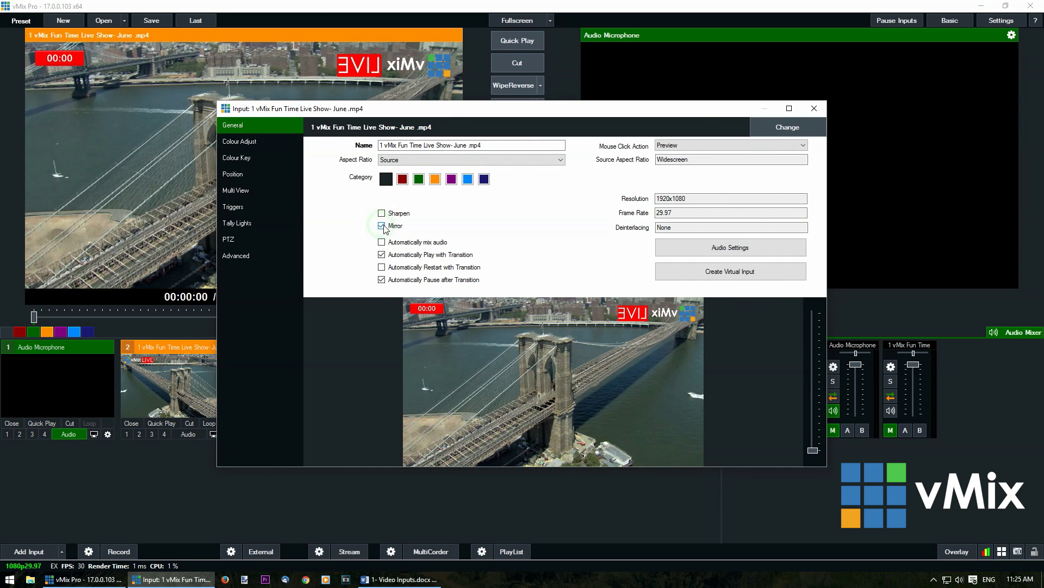
click(383, 226)
Toggle Mirror on once more and then off, leaving the video unflipped.
click(383, 225)
click(383, 226)
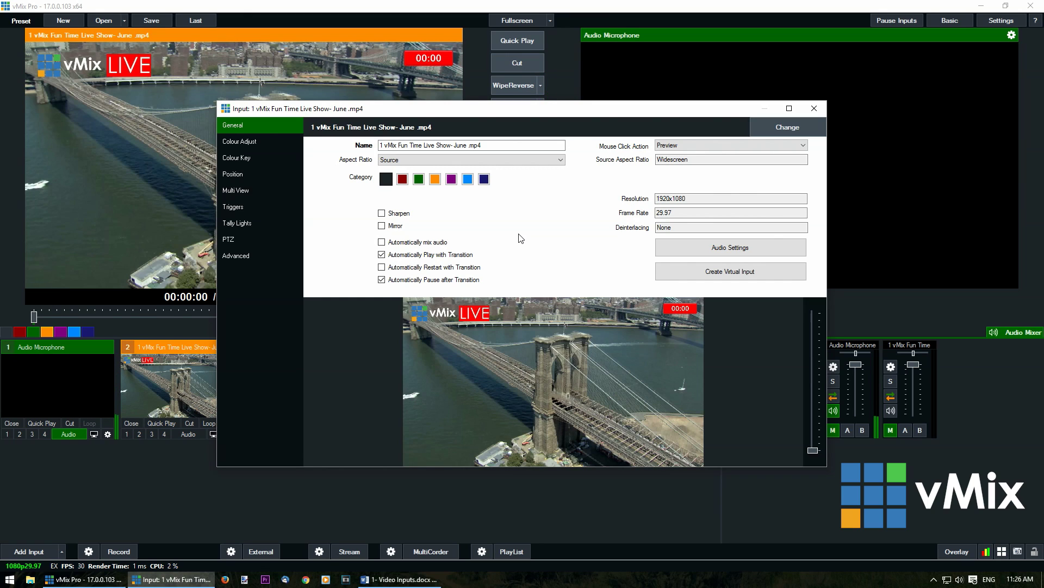
click(268, 145)
drag(479, 142, 468, 164)
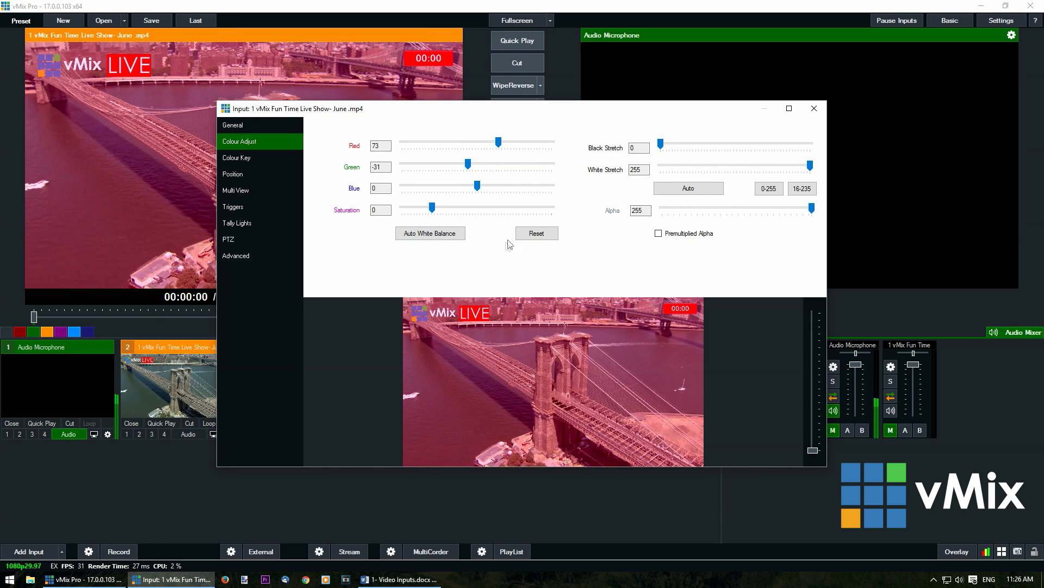
click(525, 234)
mouse_move(432, 207)
mouse_down()
mouse_move(414, 213)
mouse_move(427, 208)
mouse_up()
click(537, 233)
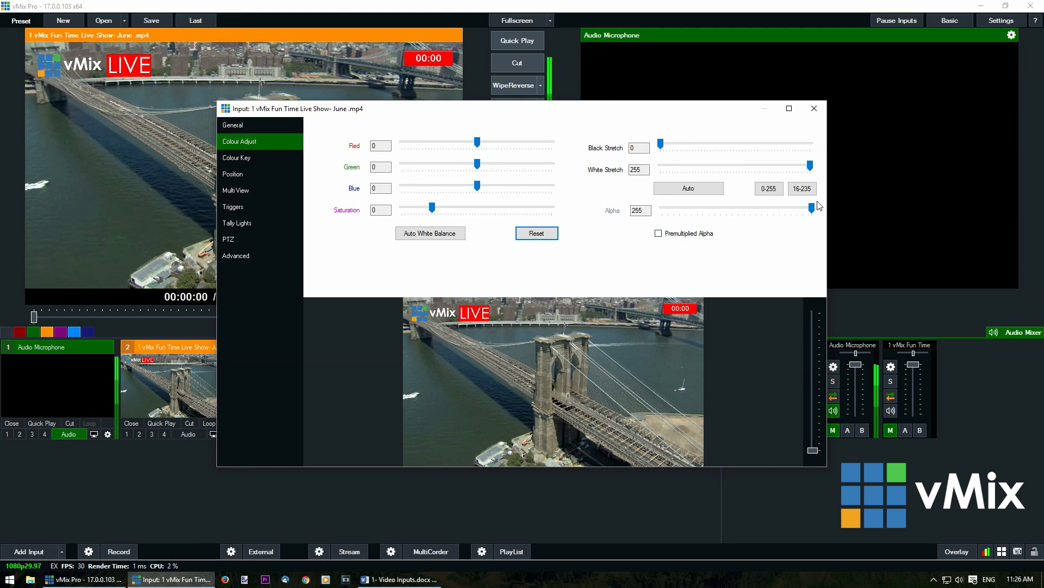
mouse_move(811, 207)
mouse_down()
mouse_move(746, 209)
mouse_move(816, 209)
mouse_up()
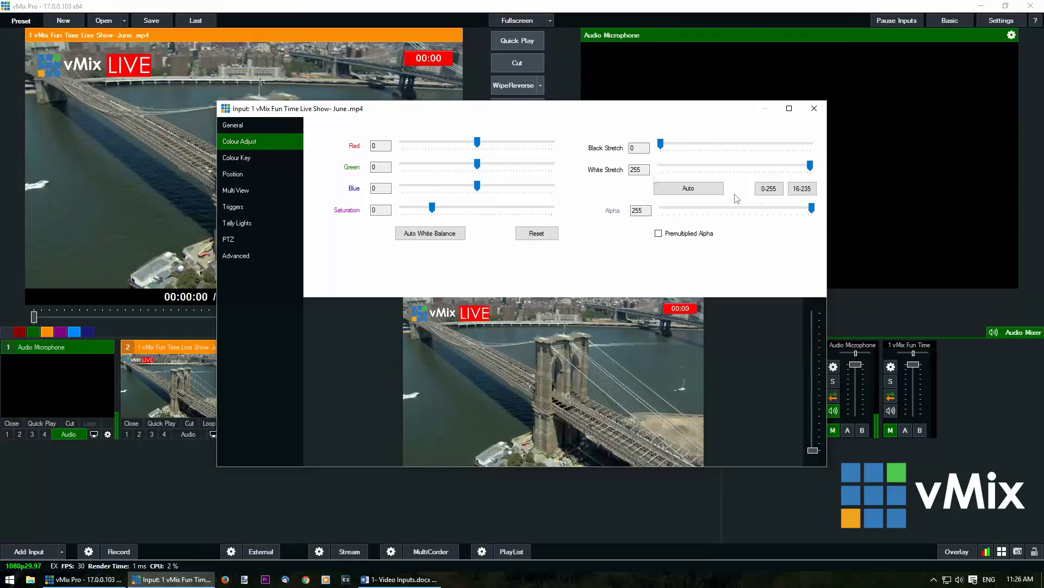
click(272, 158)
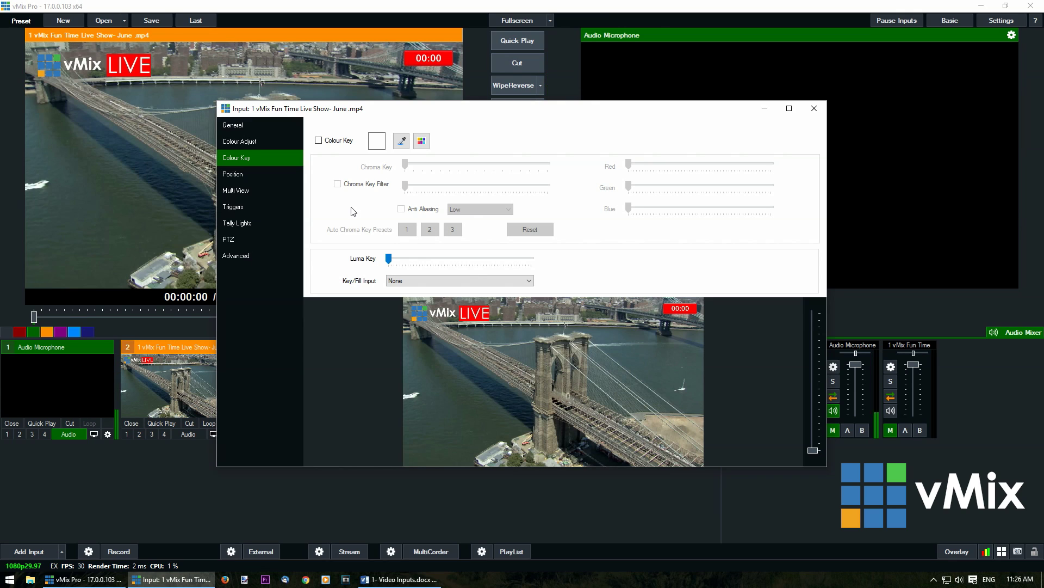
click(264, 128)
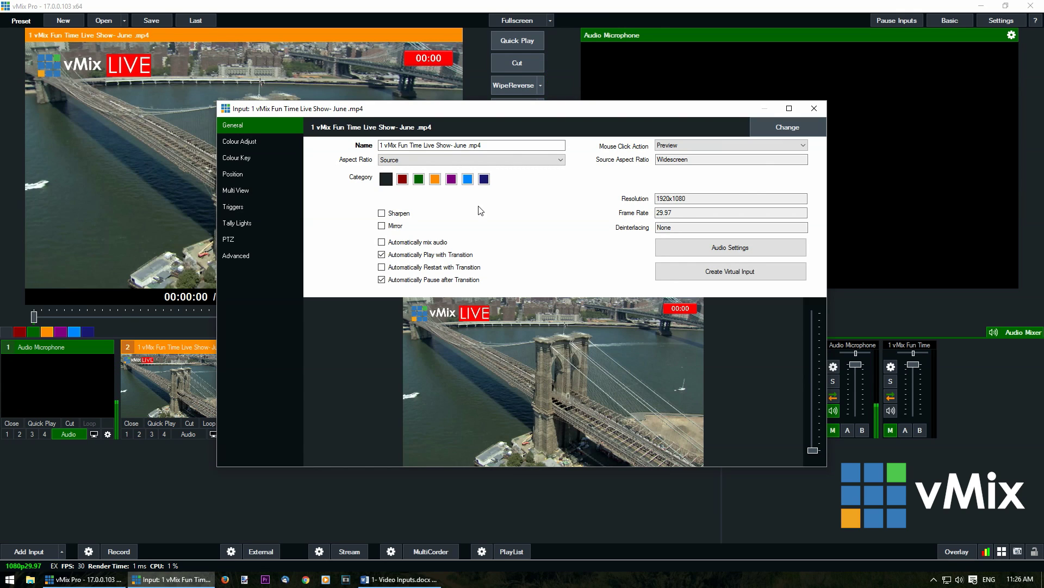
click(814, 109)
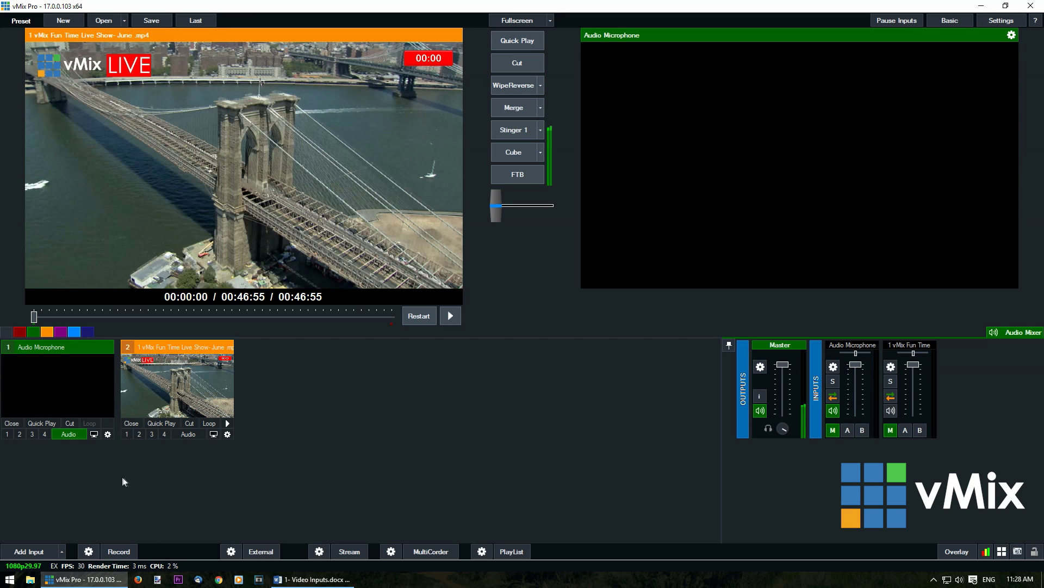
Preview the video input, Cut it live and back, then reopen its settings.
click(60, 389)
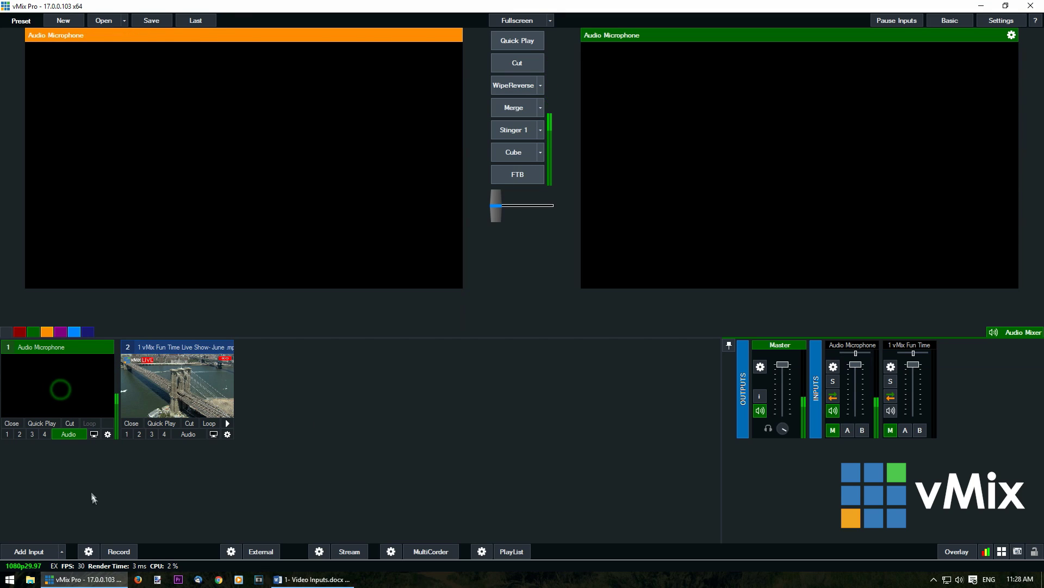
click(191, 374)
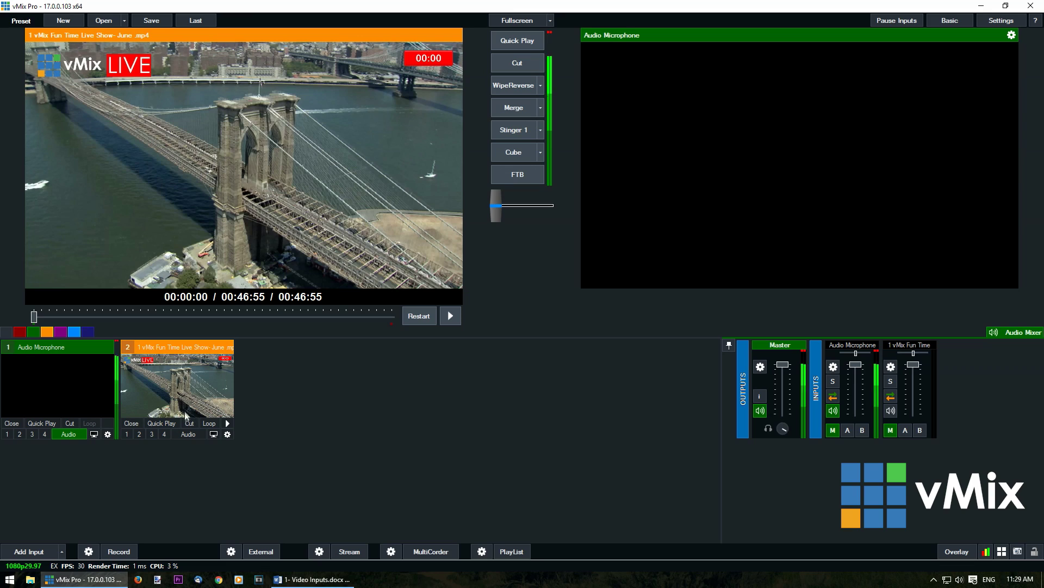
click(515, 60)
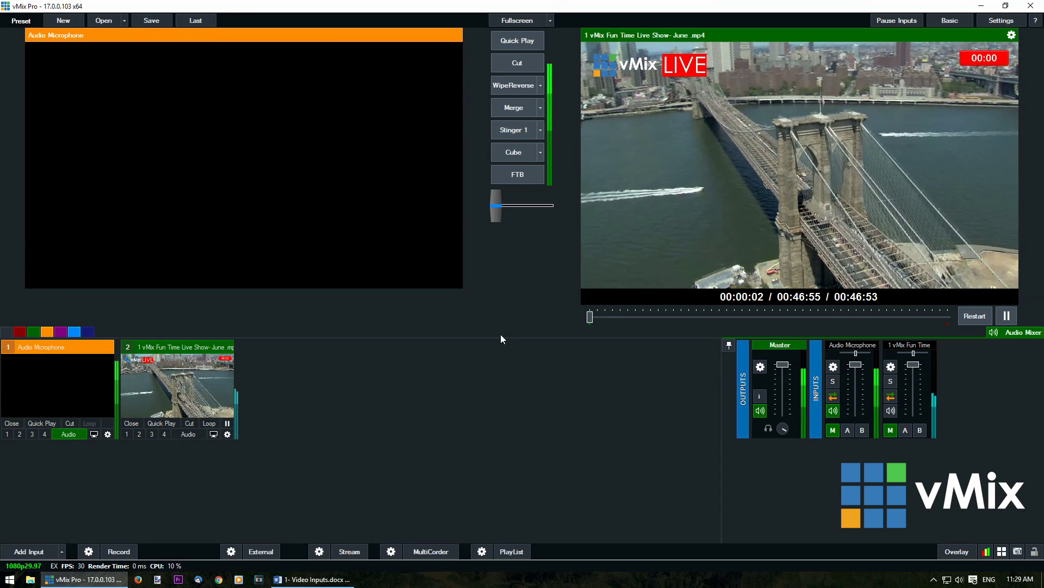
click(520, 64)
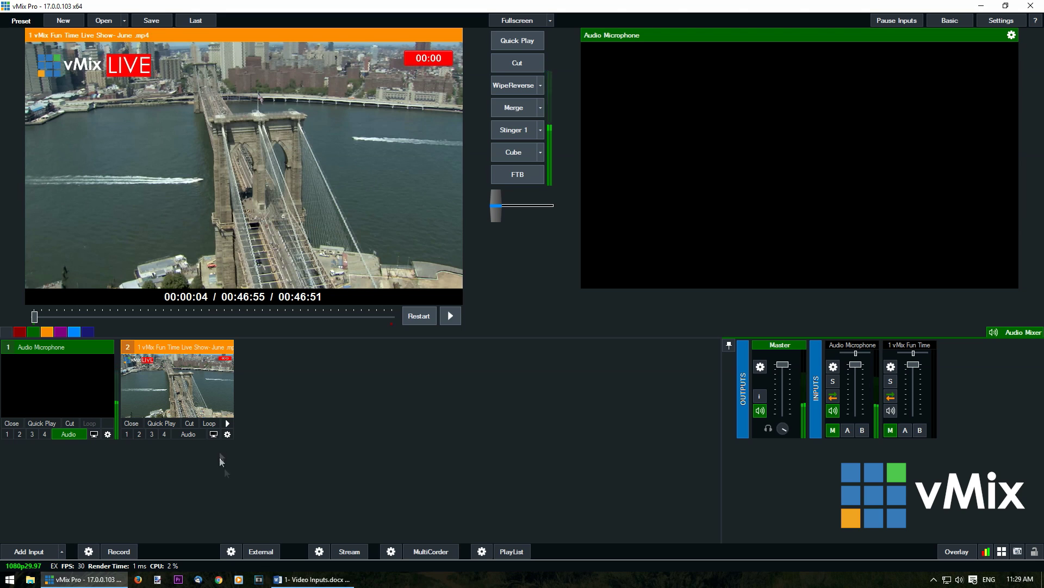
click(228, 434)
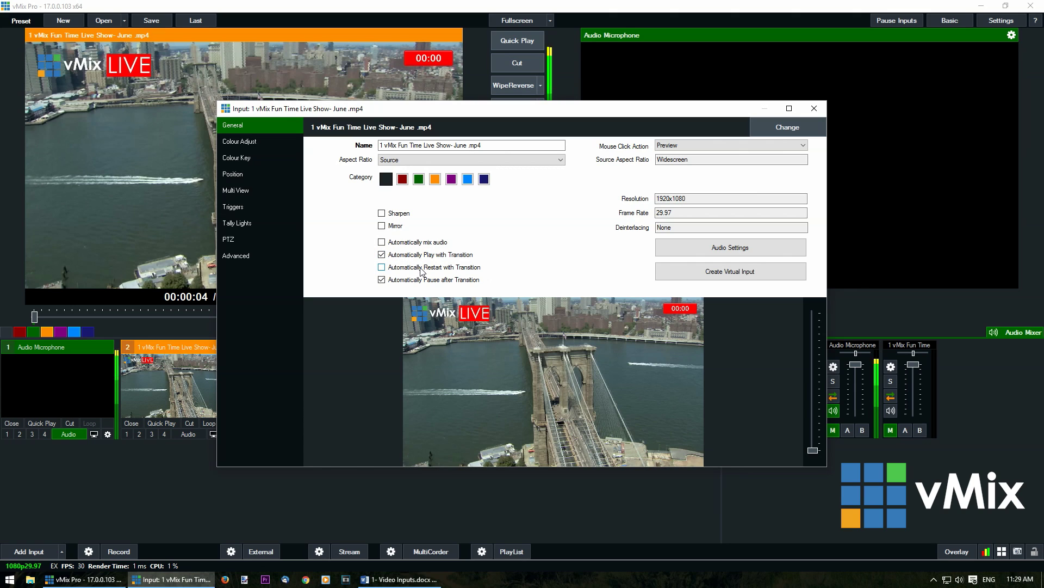
Enable Automatically Restart with Transition, test it with Cut, then pause the preview at 00:00:06.
click(382, 268)
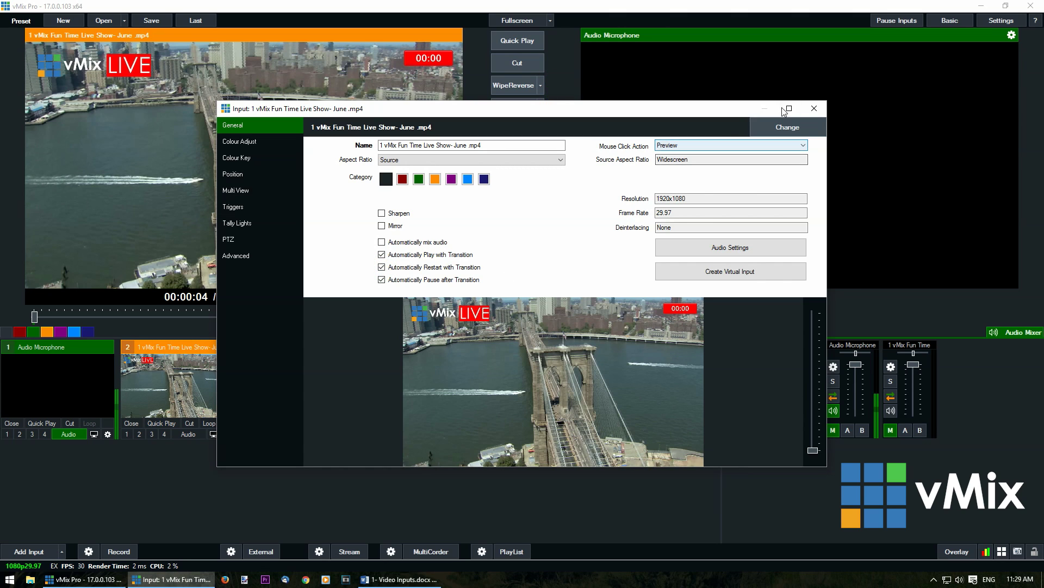
click(815, 109)
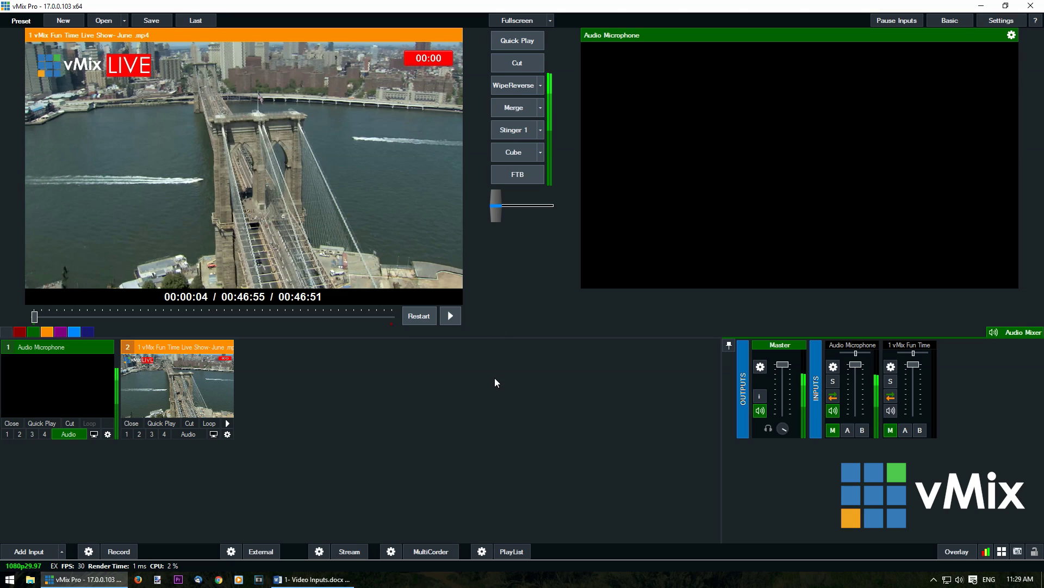
click(507, 59)
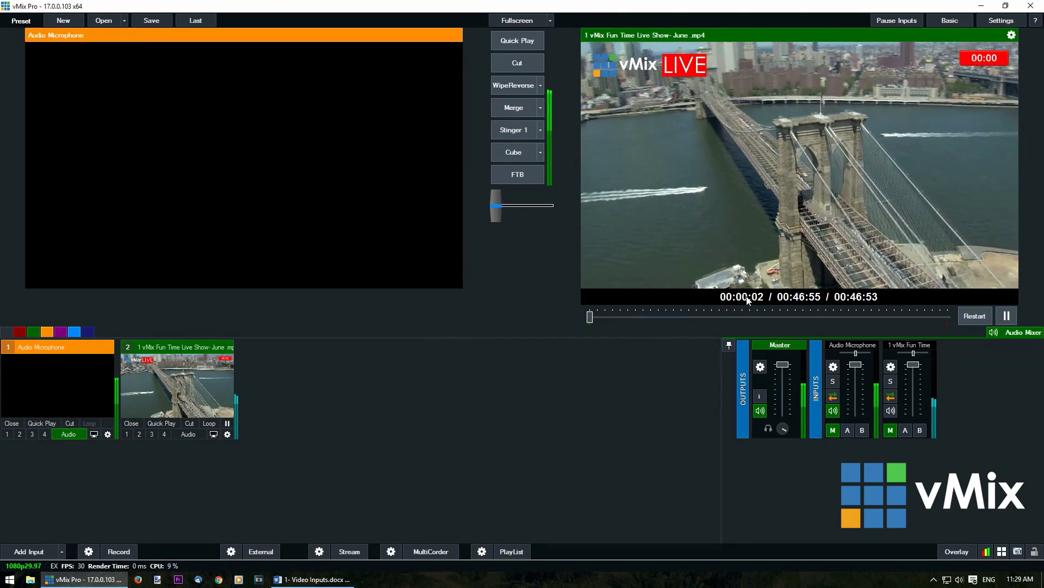
click(526, 66)
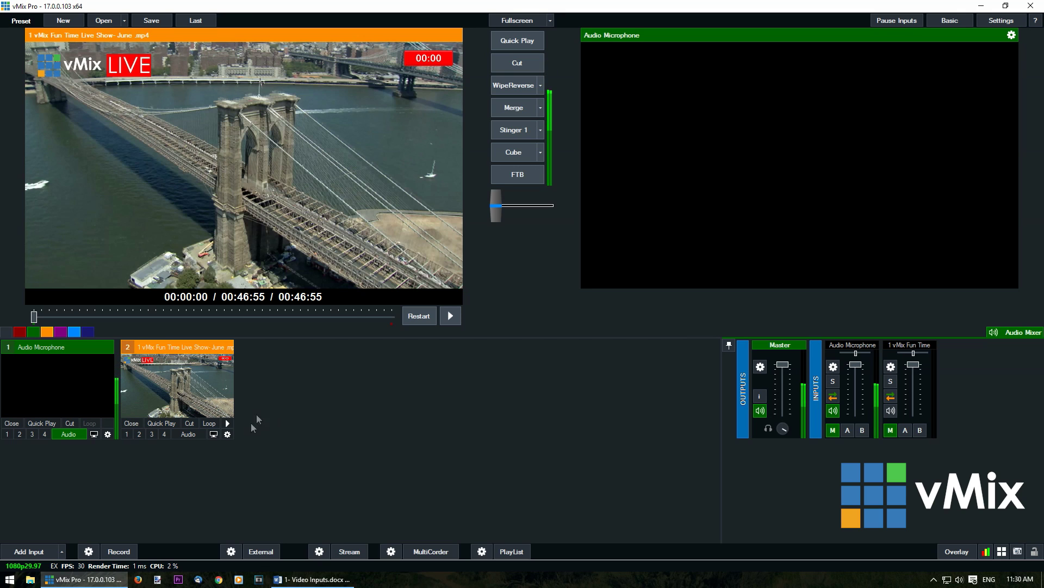
click(228, 423)
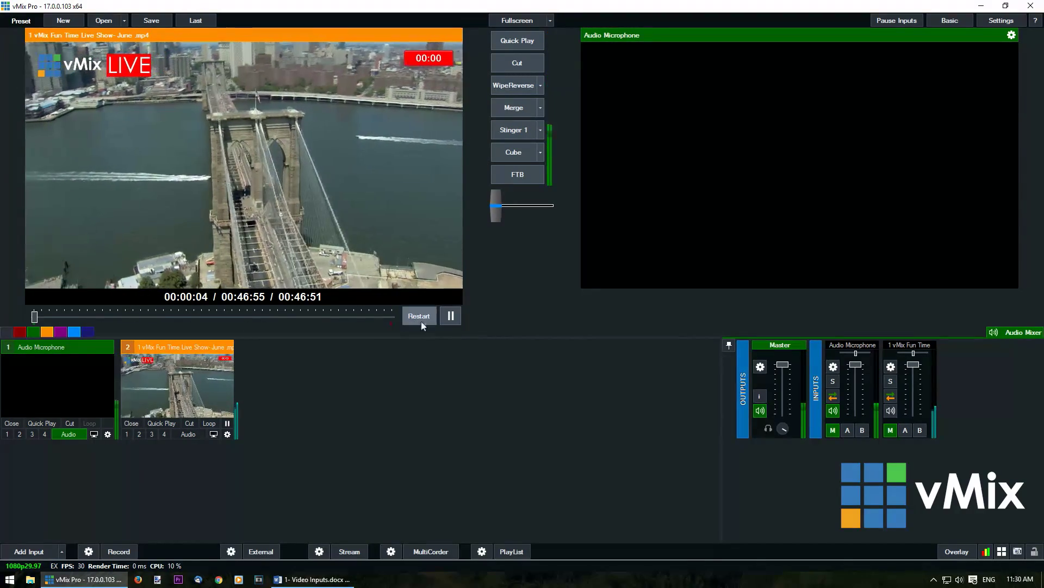
click(449, 316)
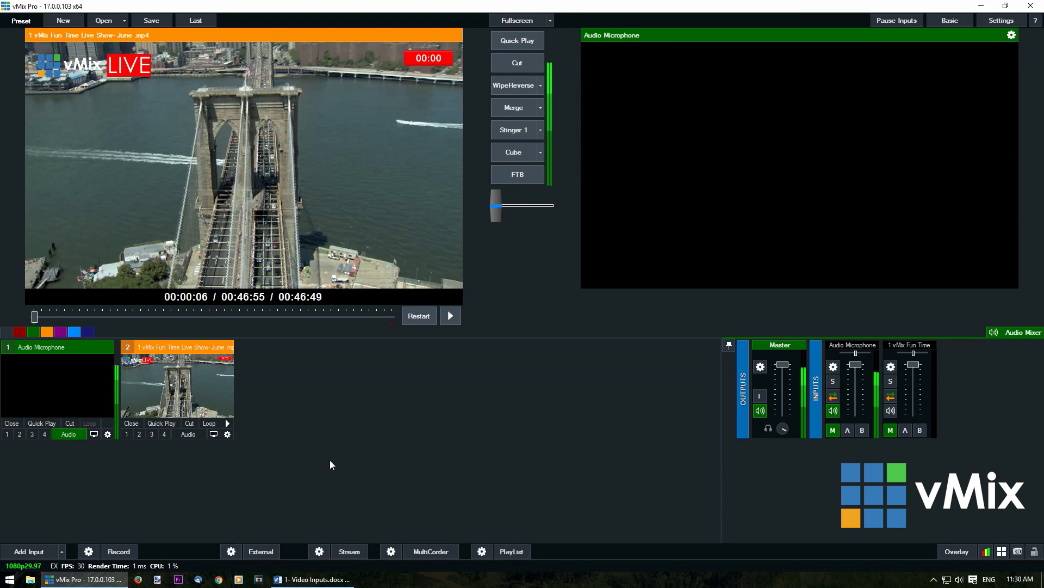
Uncheck Automatically Restart with Transition, test with two Cuts, then scrub ahead to about 10:15.
click(227, 434)
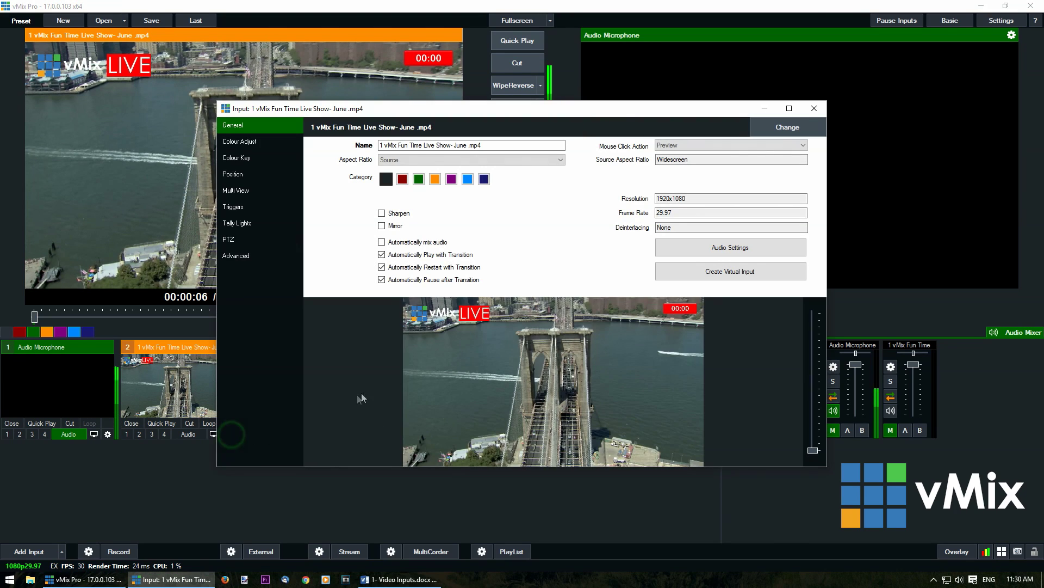
click(382, 267)
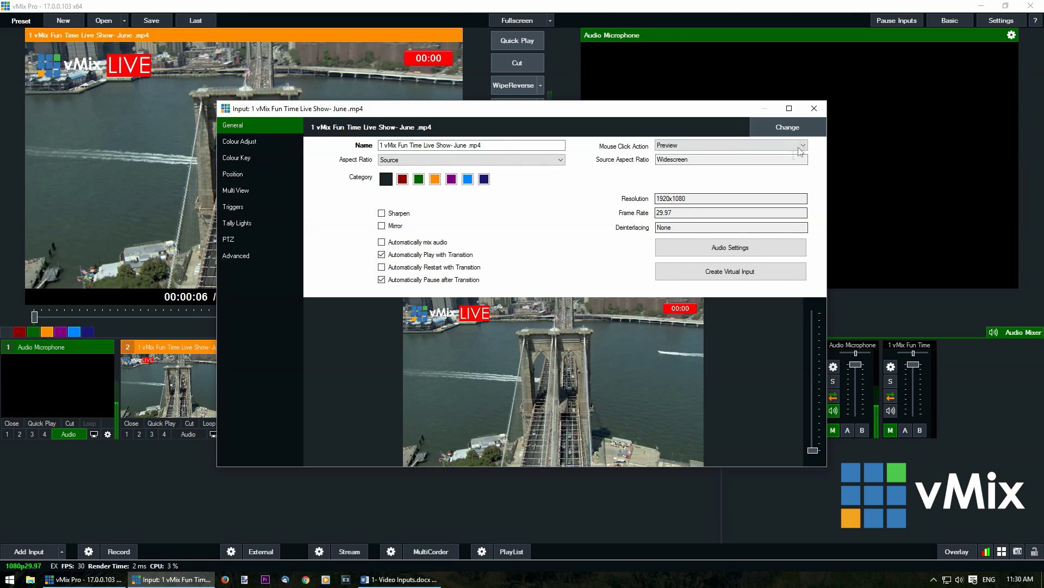
key(Escape)
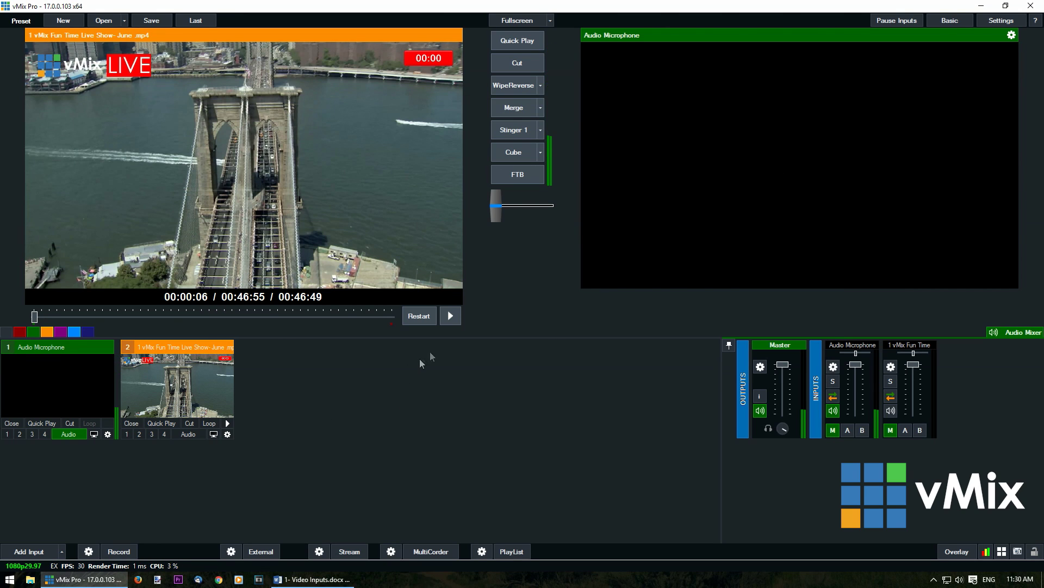
click(521, 61)
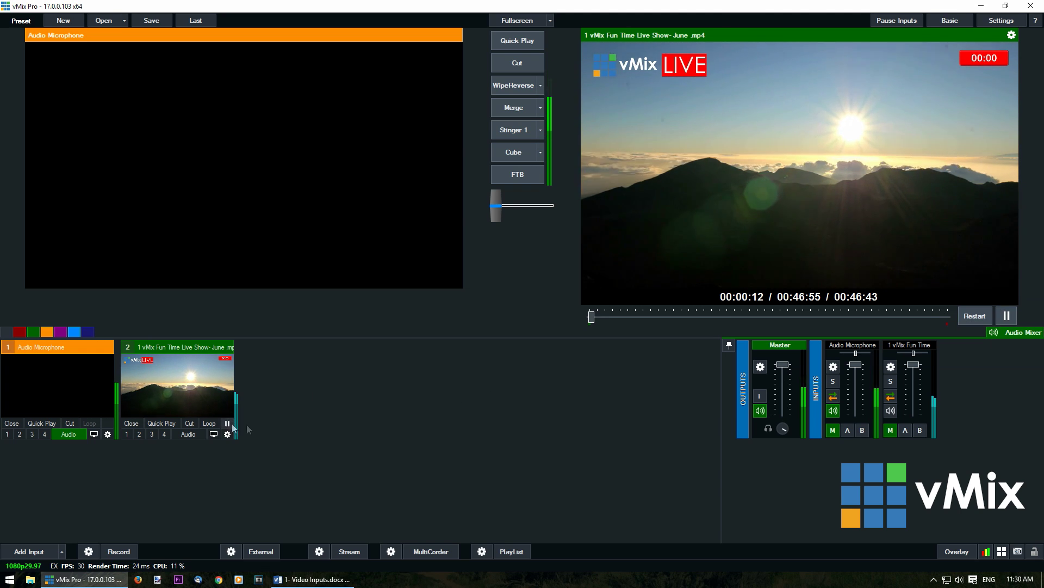
click(531, 61)
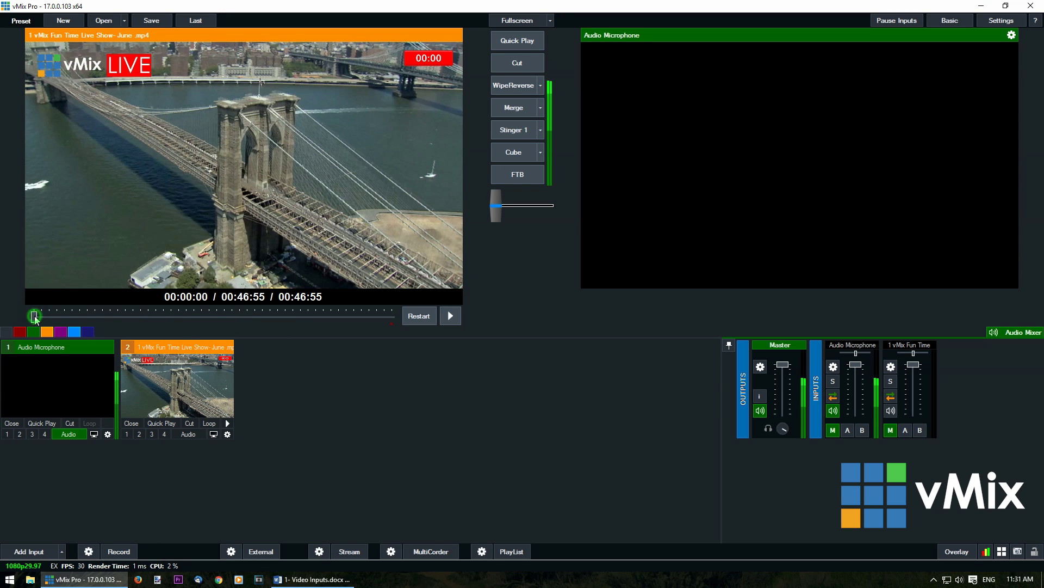
drag(34, 315, 112, 315)
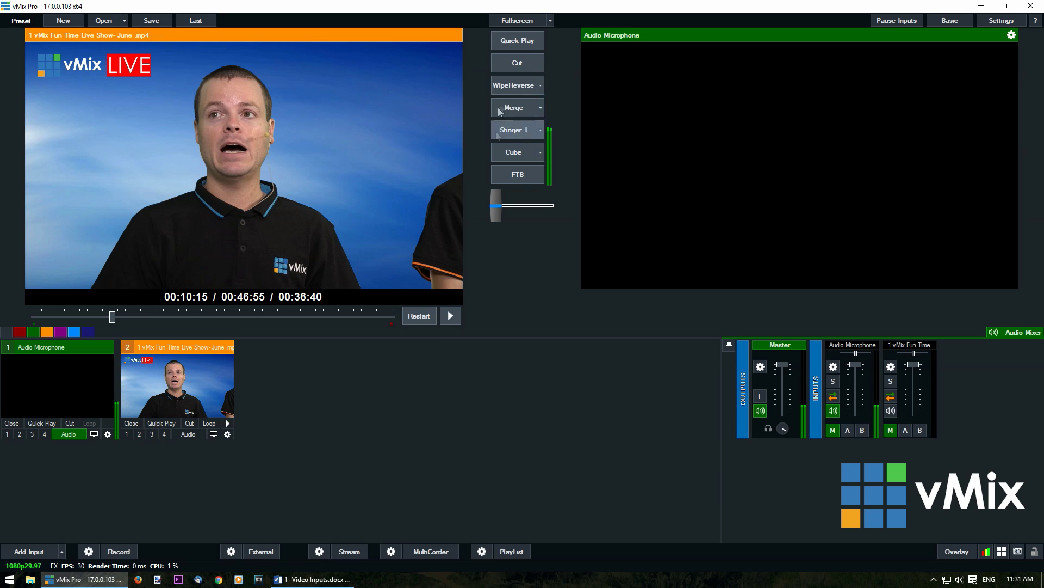
Cut the video live at 00:10:19 and back to confirm it resumes there.
click(518, 60)
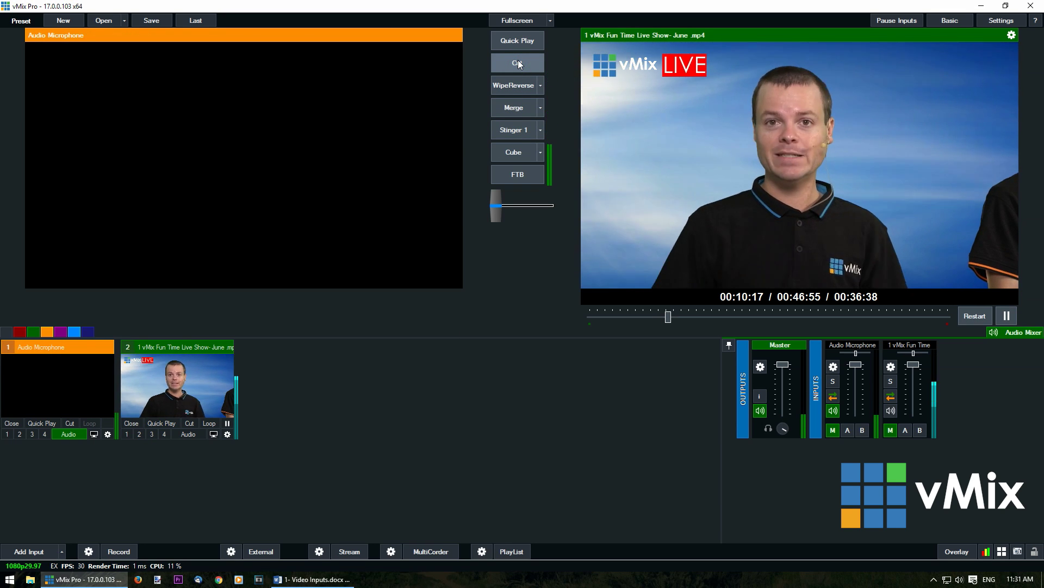
click(518, 63)
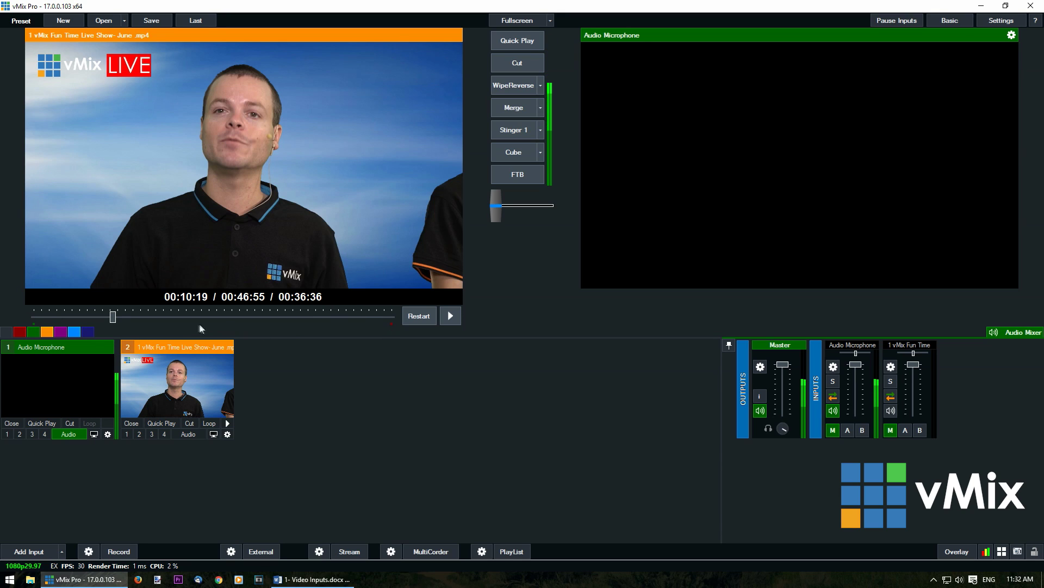
Mark In at 10:19, play three seconds, and Mark Out, leaving a 00:00:03 clip.
right_click(152, 323)
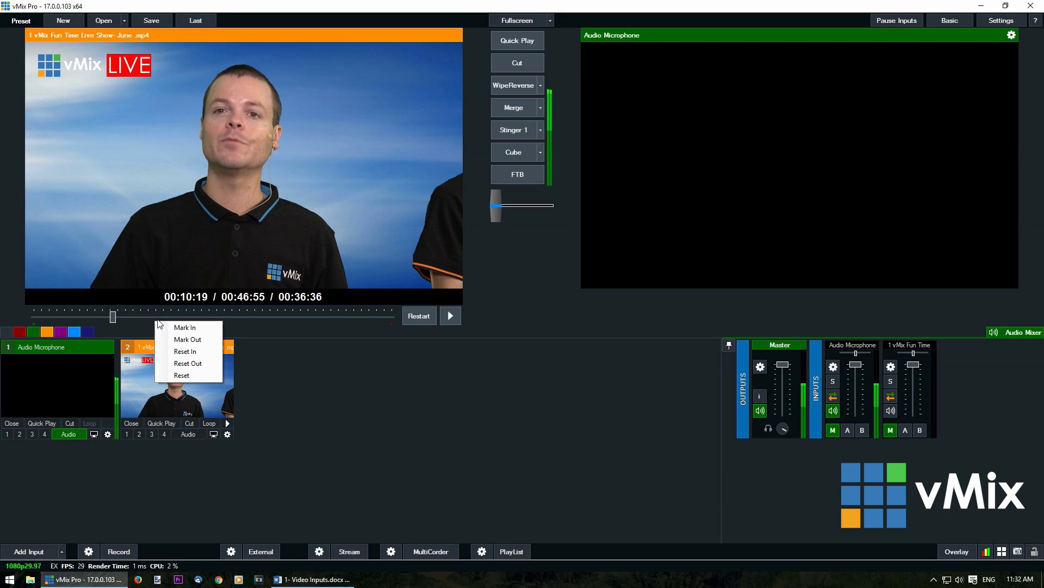
click(190, 328)
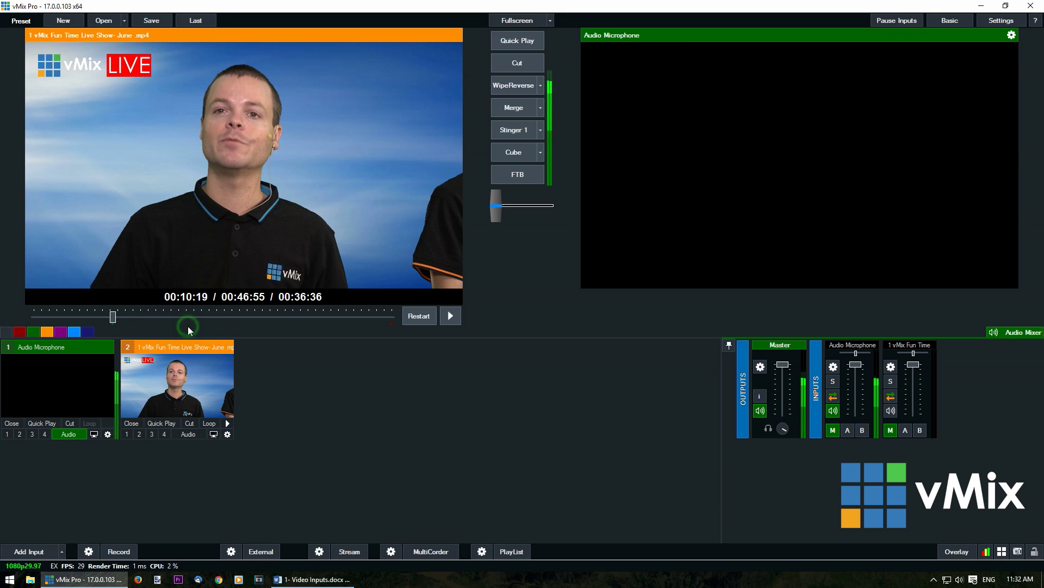
click(452, 316)
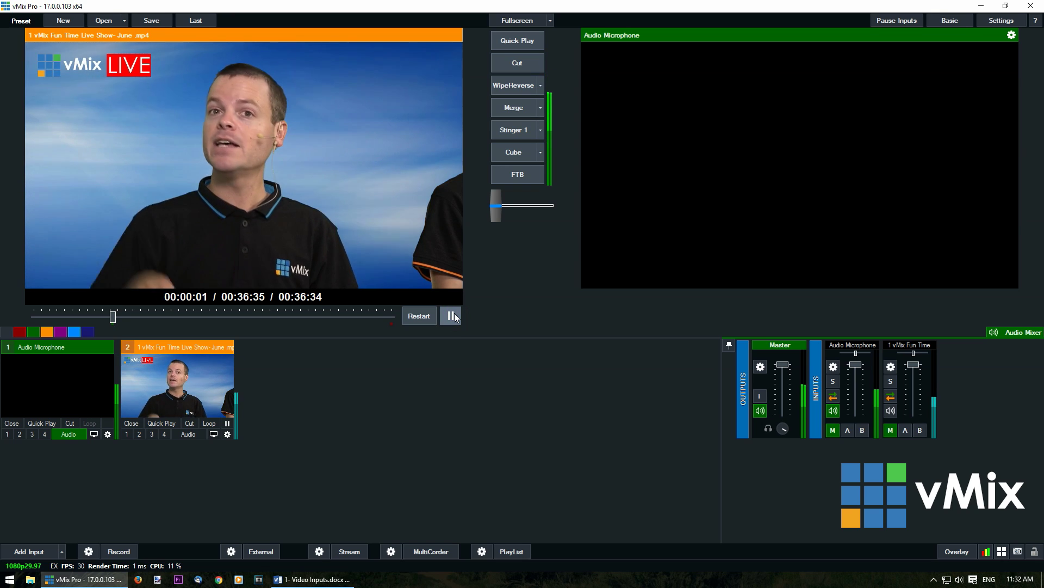
click(454, 312)
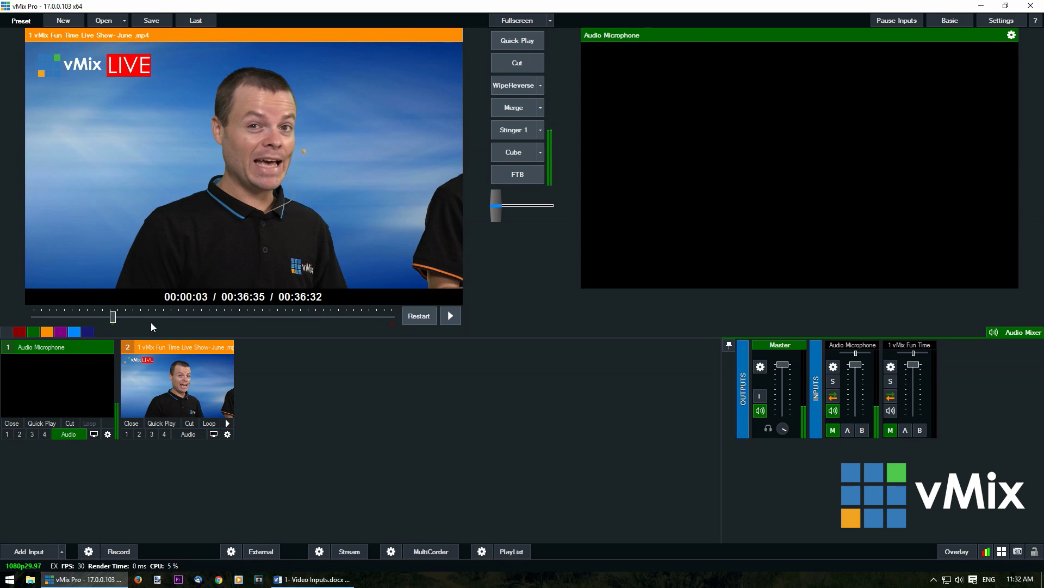
right_click(151, 324)
click(174, 339)
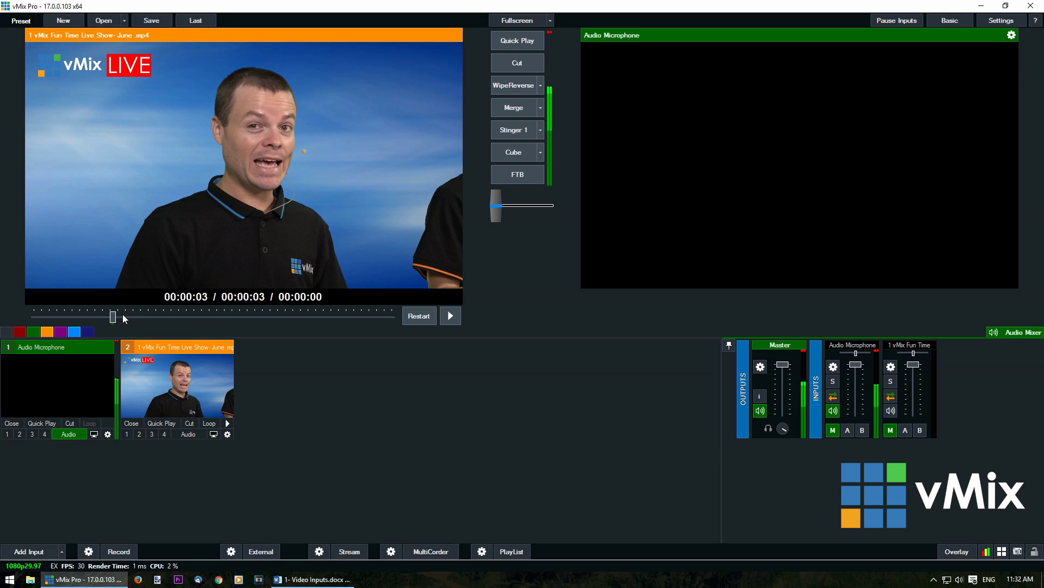
Restart the three-second clip, test it live and back, then Reset its in and out points.
click(419, 316)
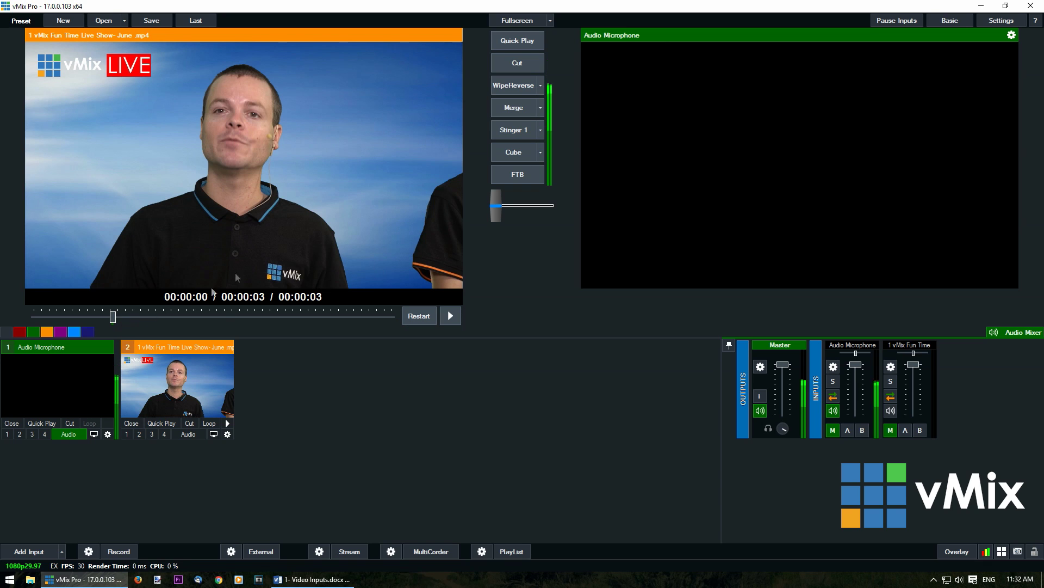
click(449, 309)
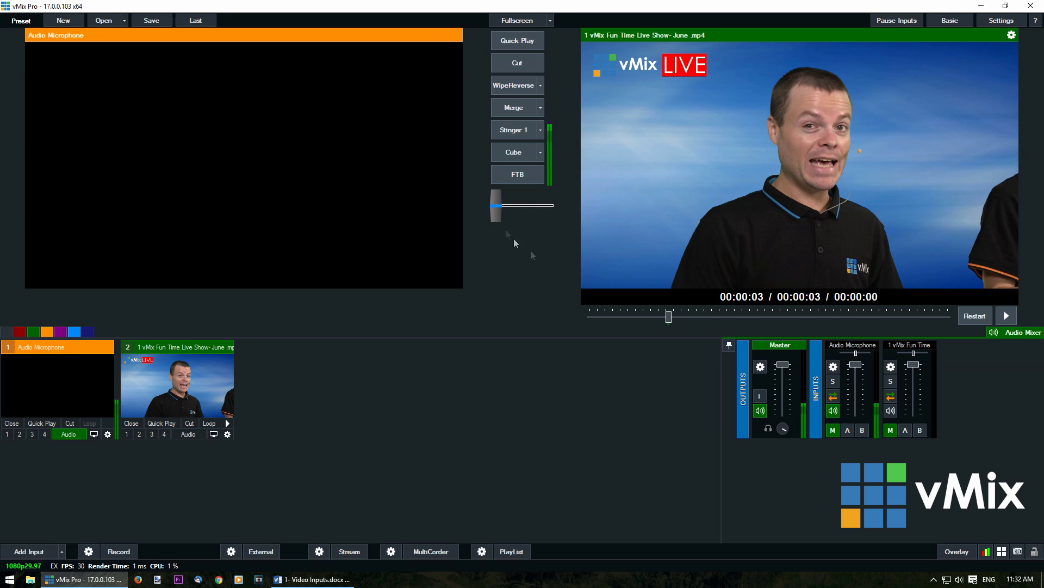
click(520, 60)
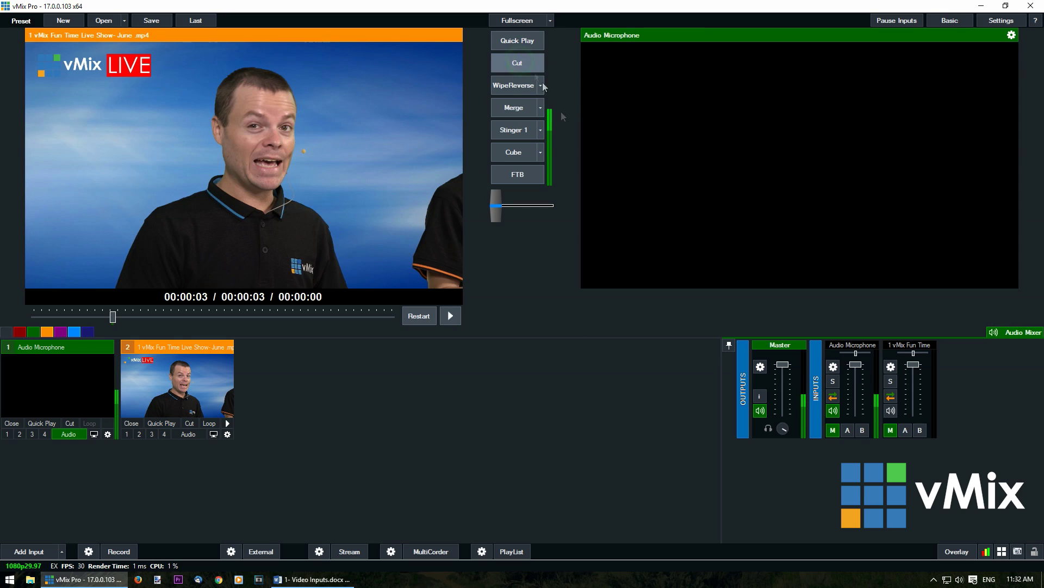
right_click(159, 315)
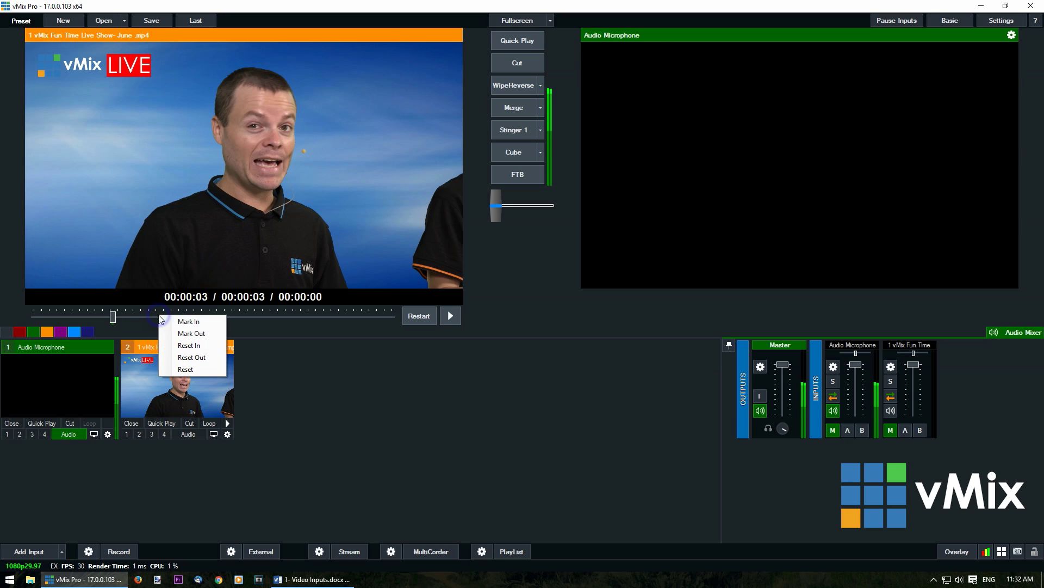
click(188, 370)
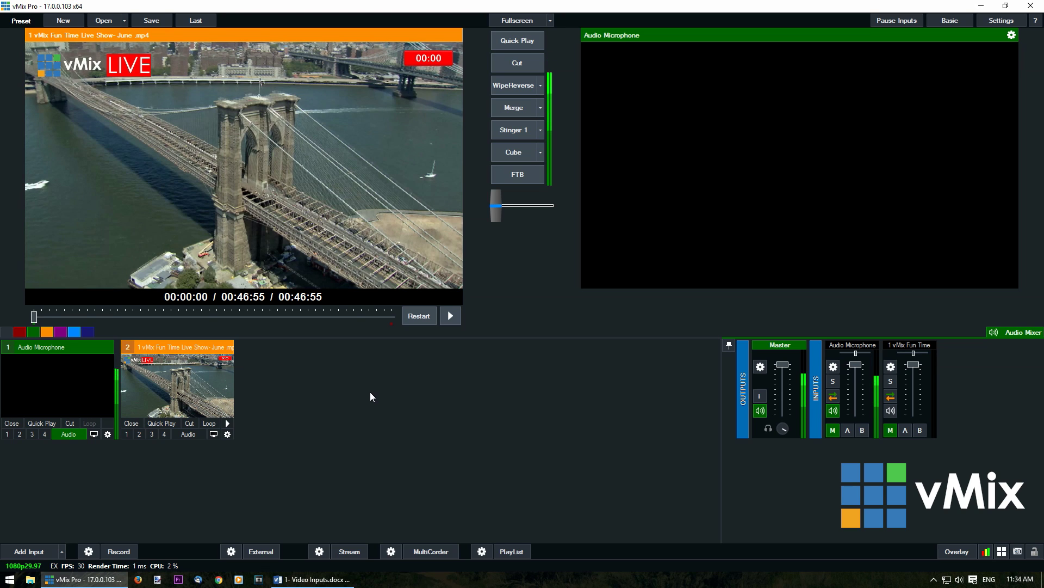
Mark In at 02:59, play two seconds, Mark Out, and restart the clip.
click(34, 315)
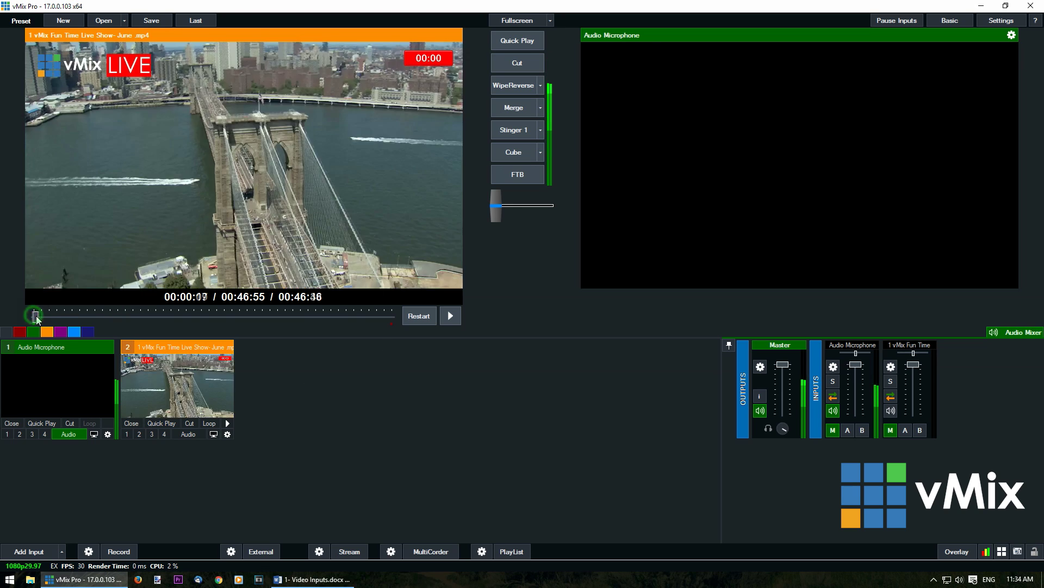
drag(35, 316, 56, 316)
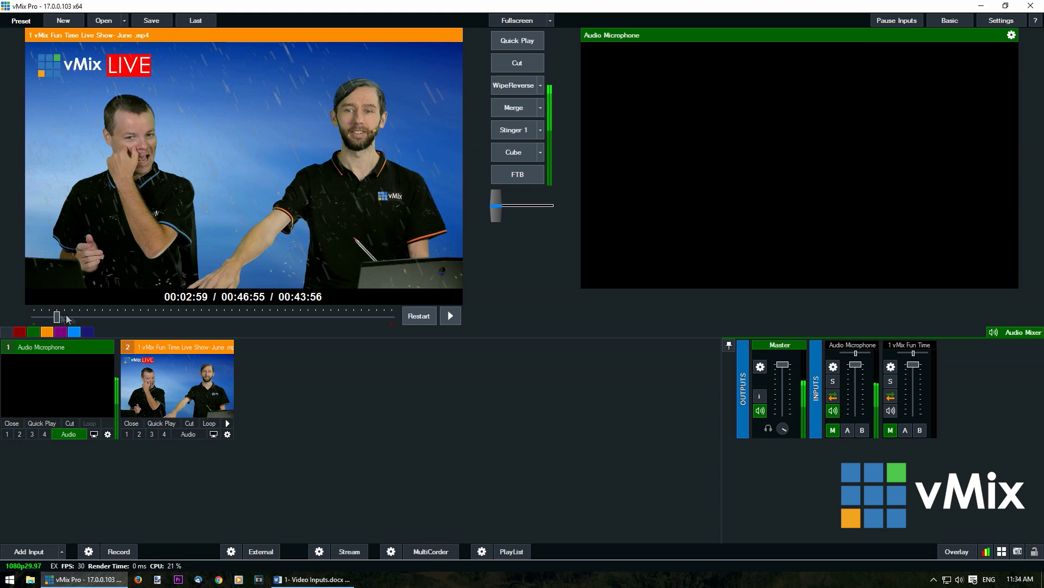
right_click(173, 320)
click(185, 323)
click(451, 316)
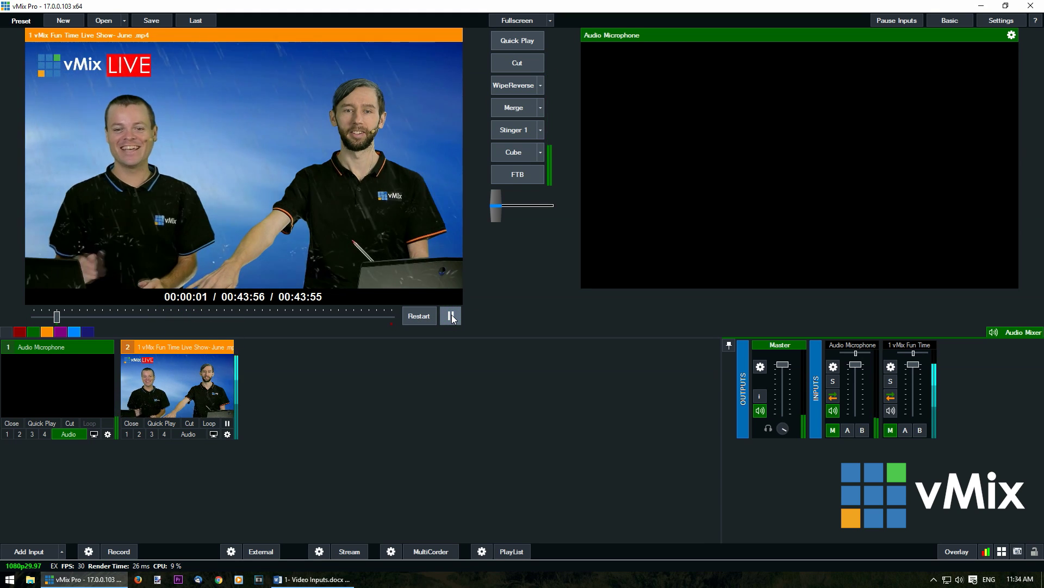
click(451, 316)
right_click(157, 319)
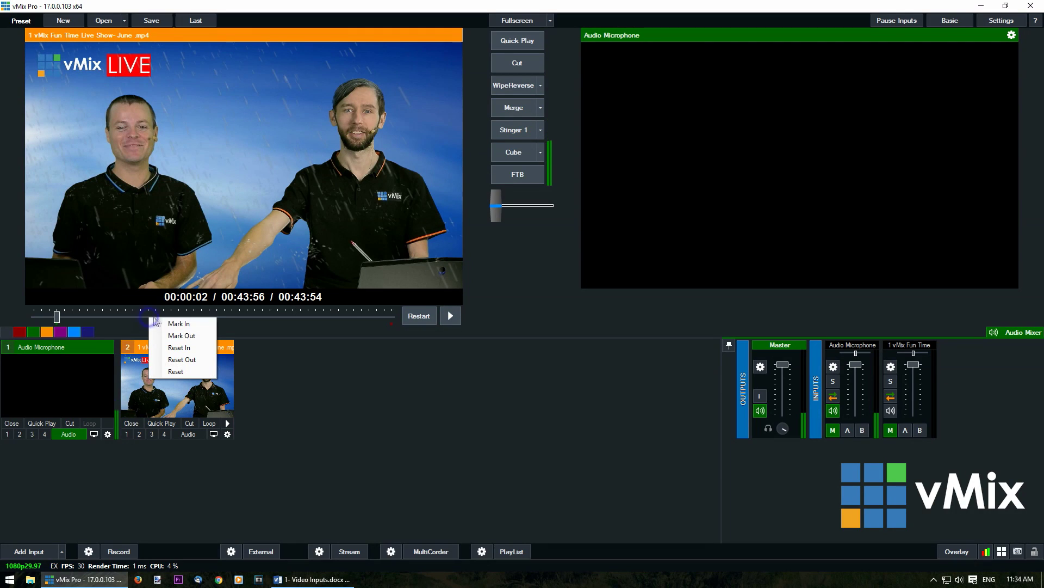
click(180, 336)
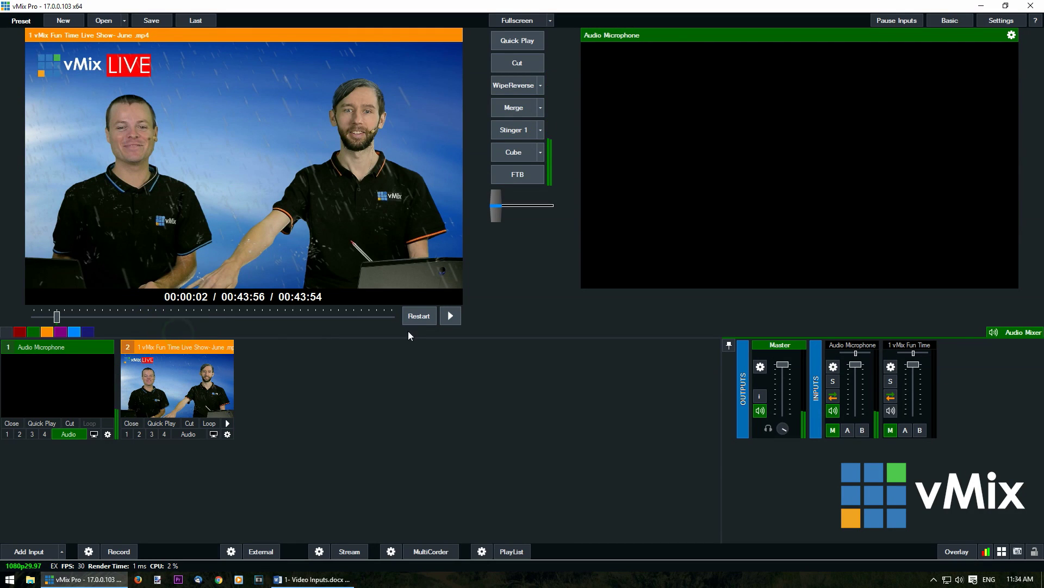
click(418, 317)
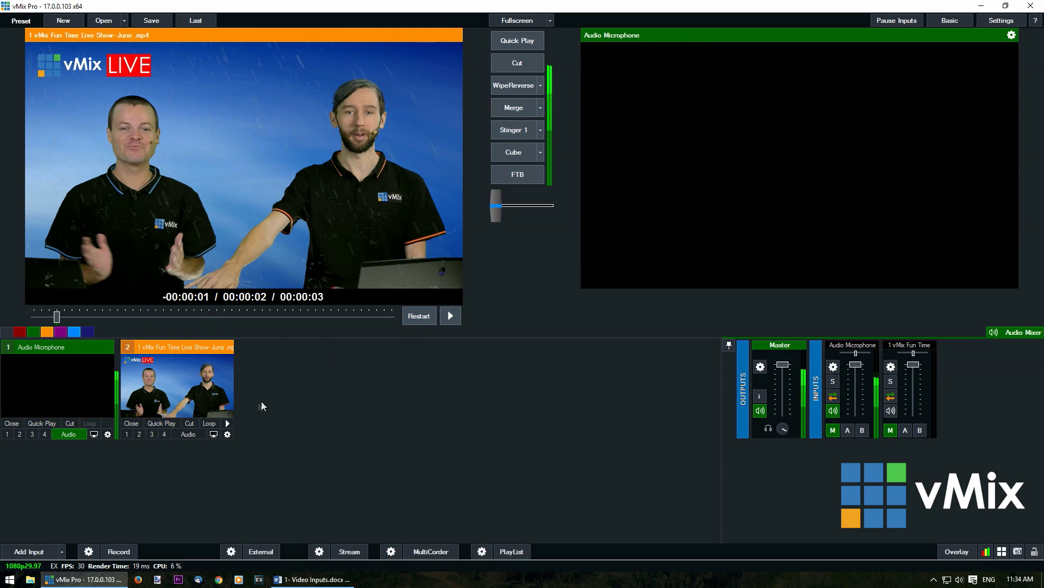
Enable Loop on input 2, Cut the looping clip live, then back to preview.
click(209, 424)
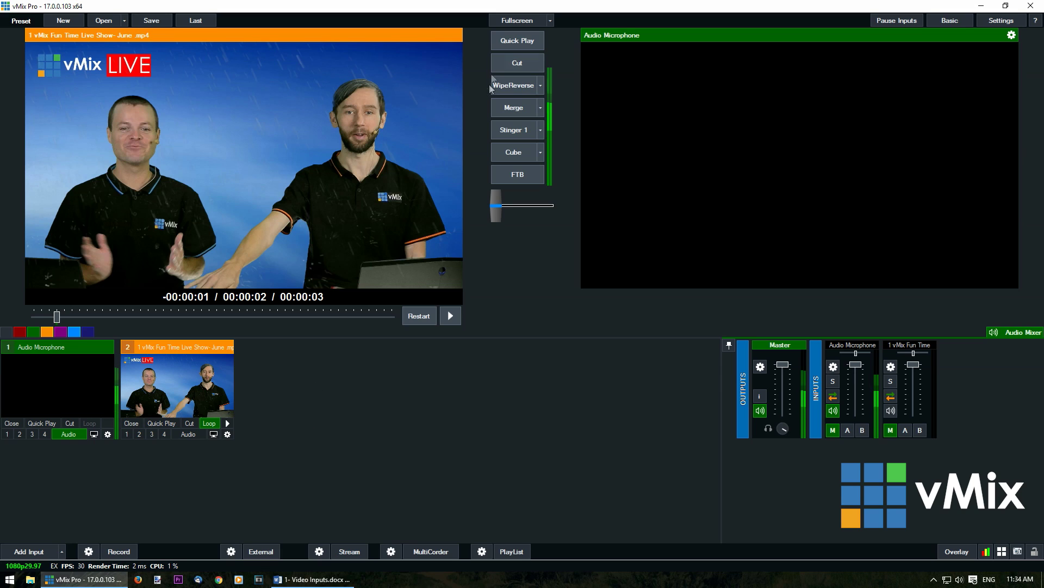
click(507, 62)
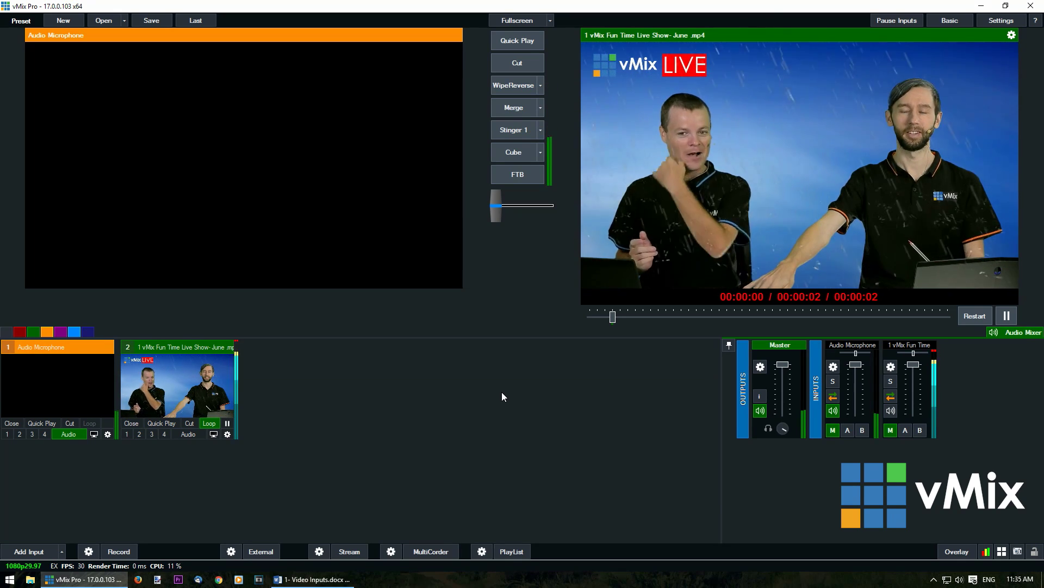
click(518, 64)
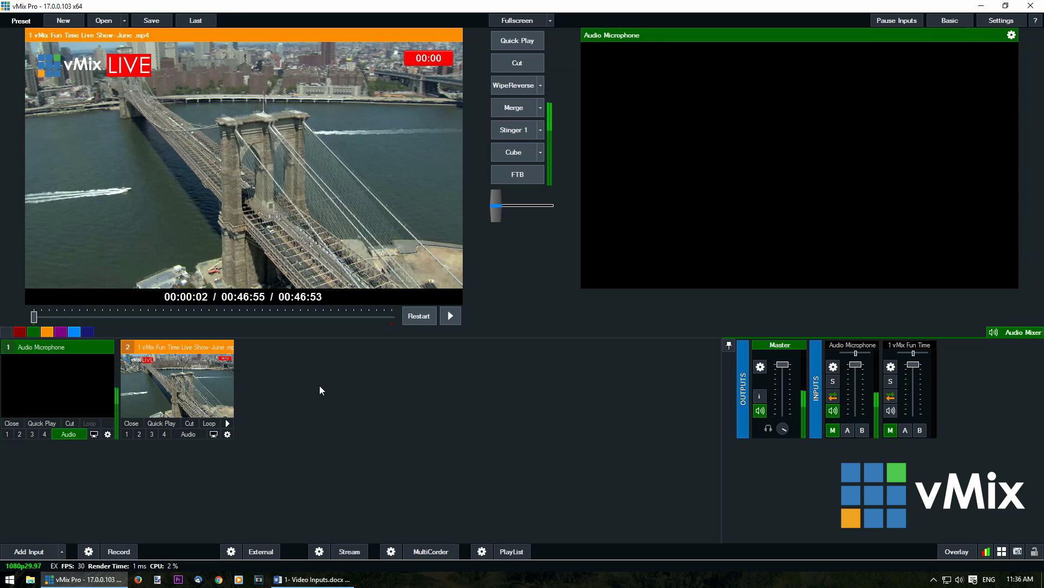
With Audio Microphone in preview, play the Fun Time clip, cut it live, then cut back to preview.
click(76, 378)
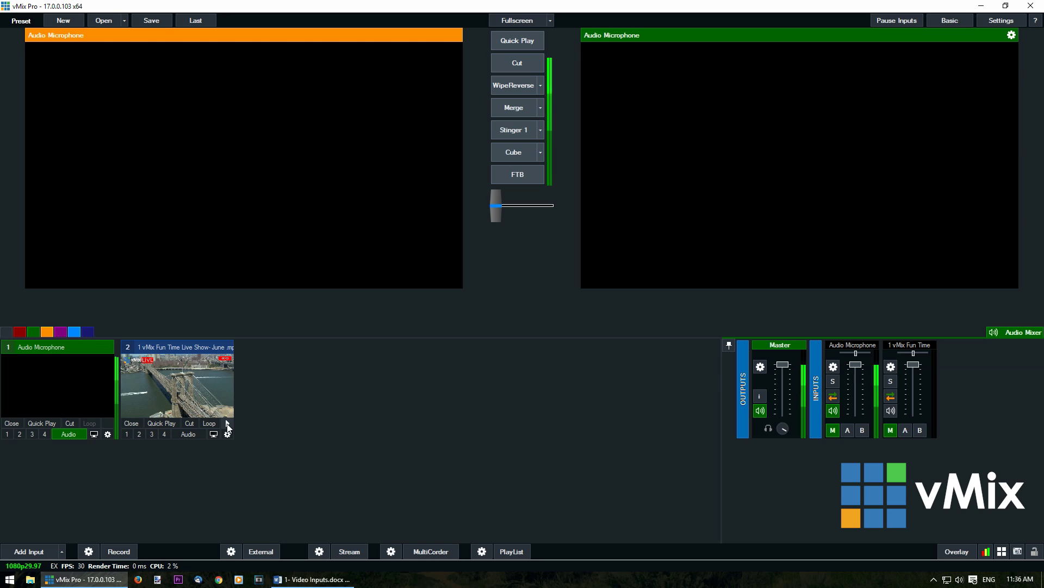
click(228, 425)
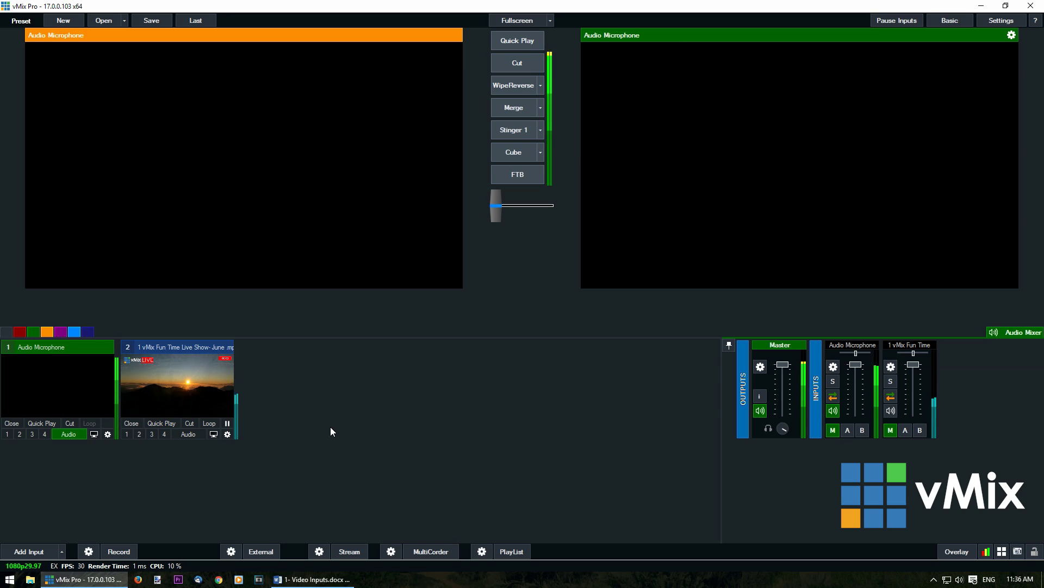
mouse_move(230, 405)
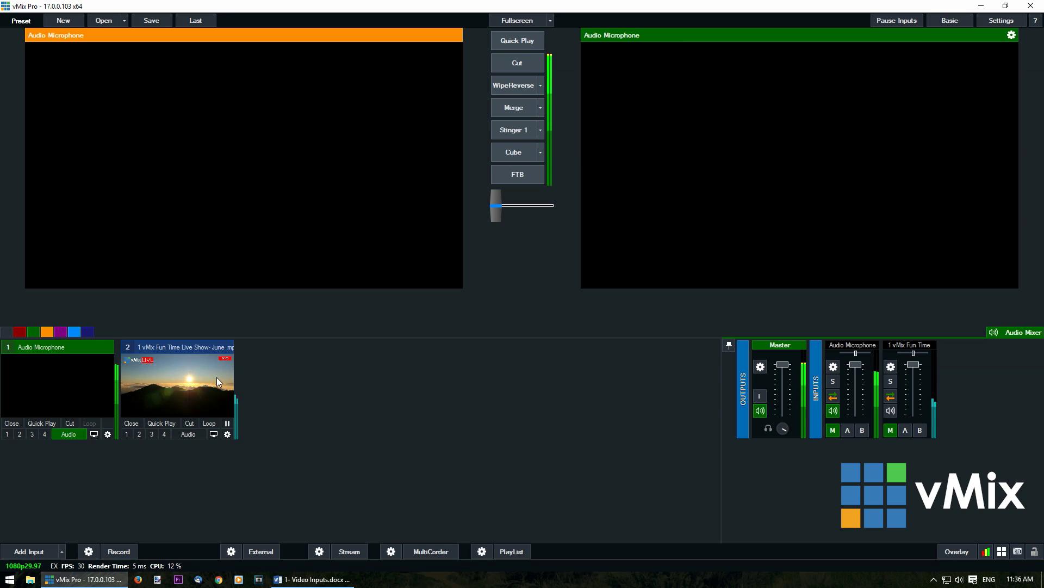
click(191, 424)
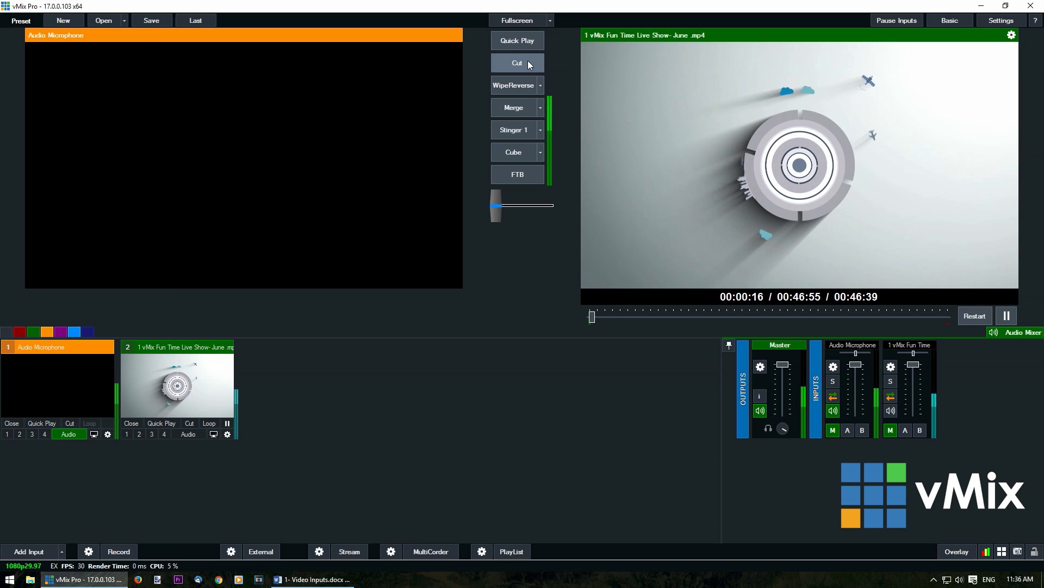
click(528, 63)
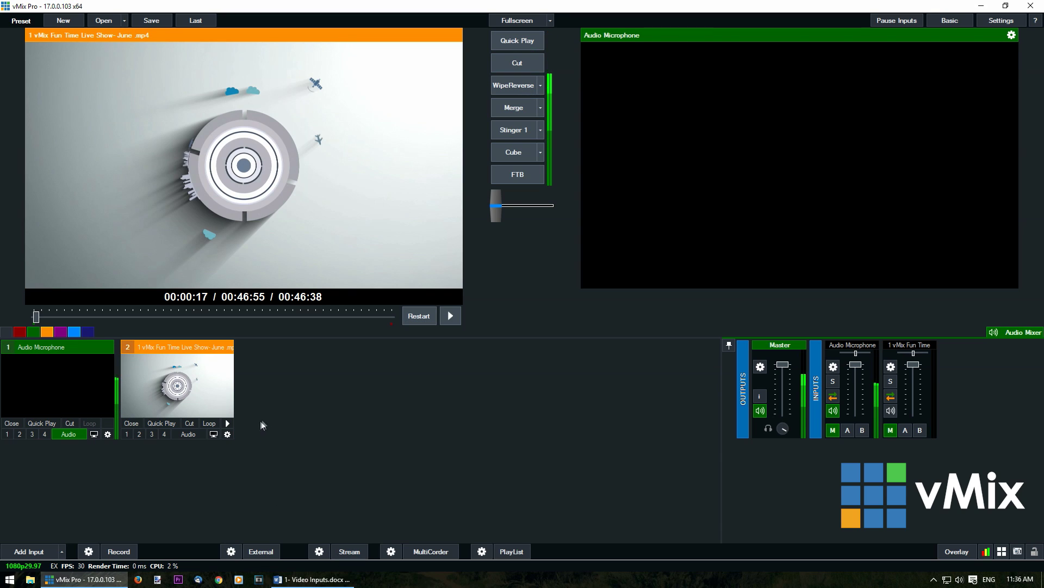
Untick Automatically Pause after Transition in the Fun Time input's settings.
click(228, 434)
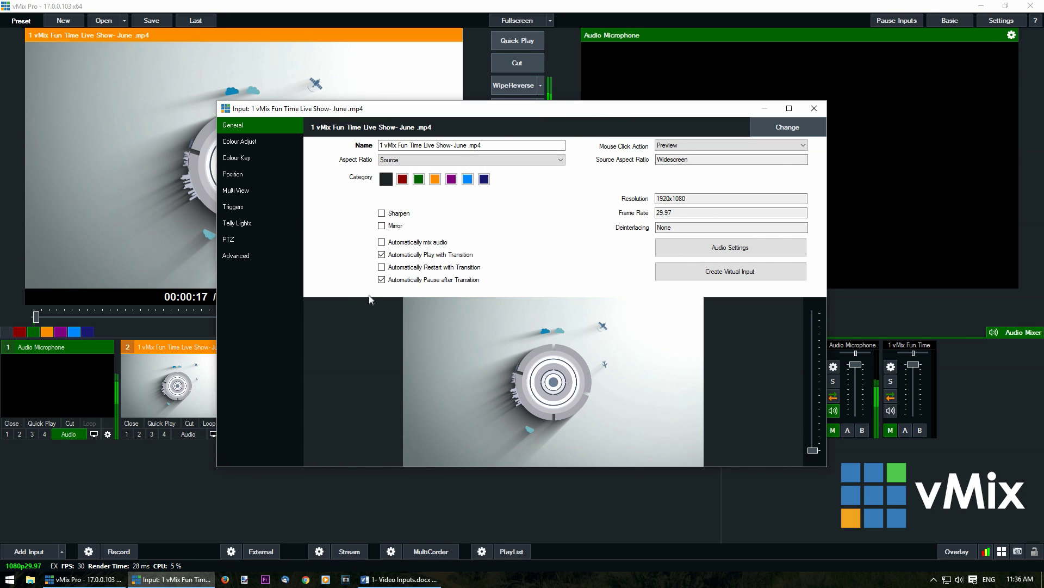
click(383, 280)
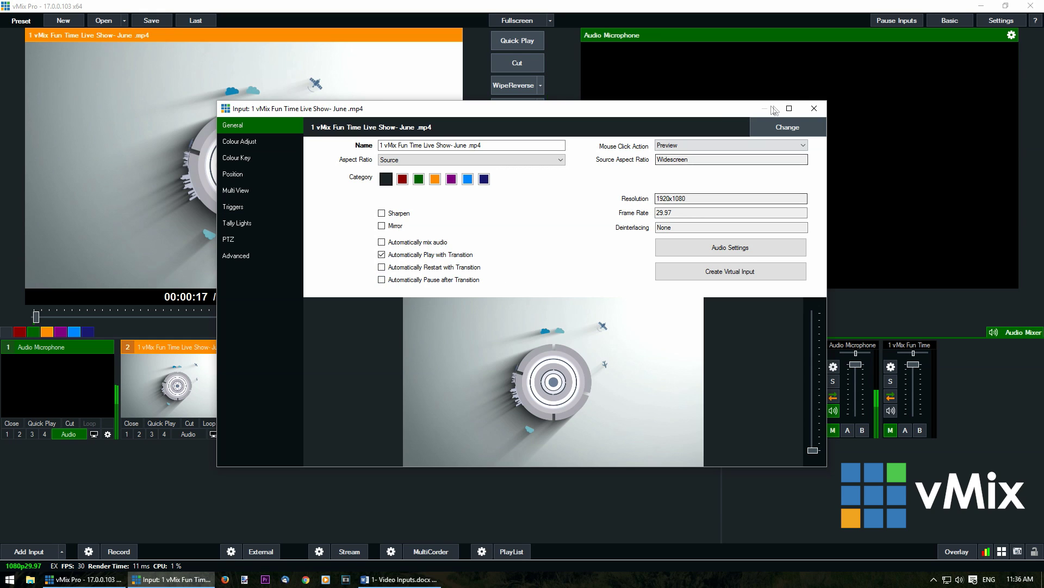
click(814, 108)
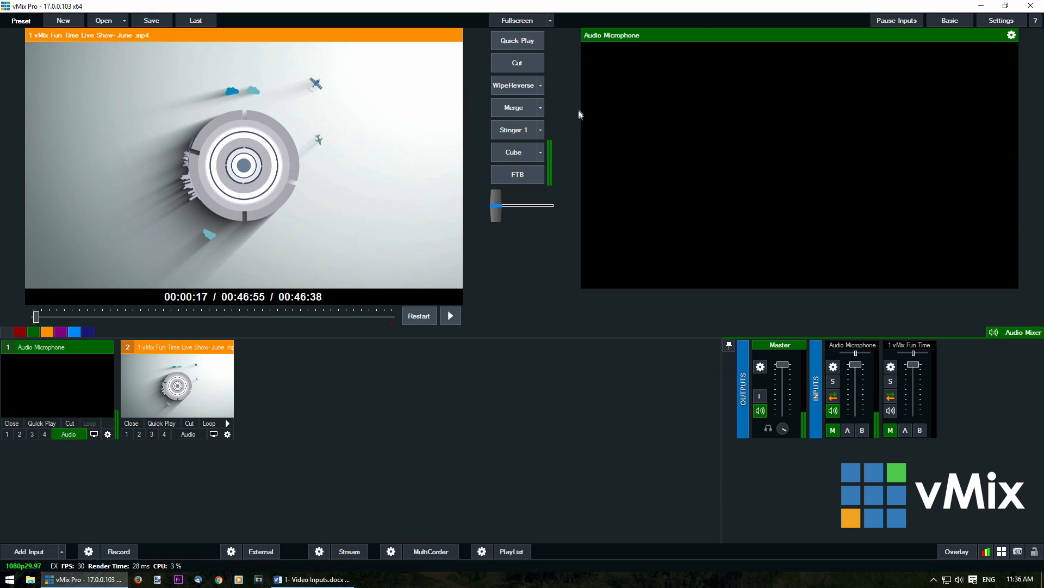
Cut the Fun Time video live and back, then put Audio Microphone into preview.
click(525, 63)
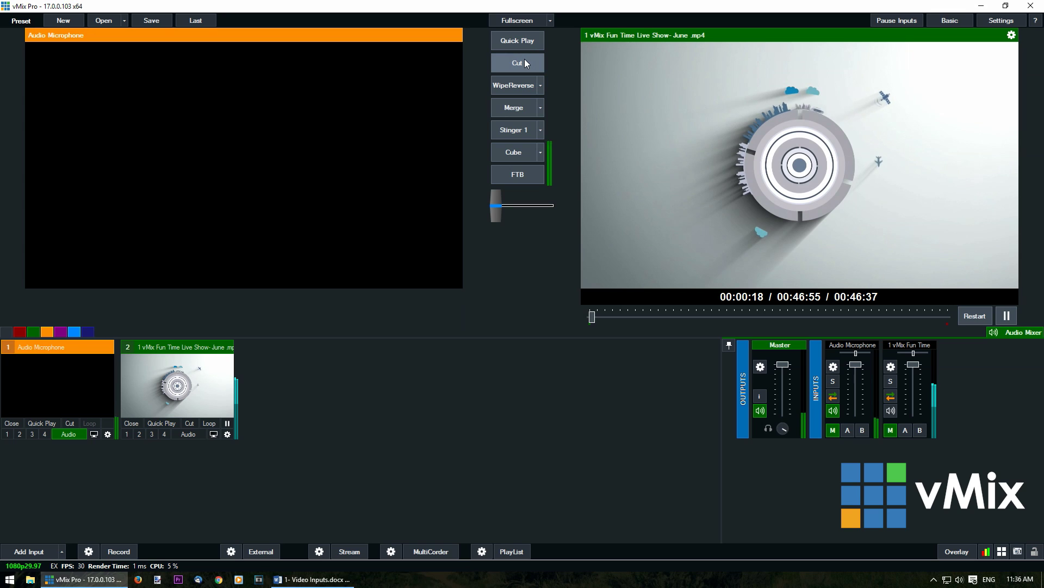
click(524, 61)
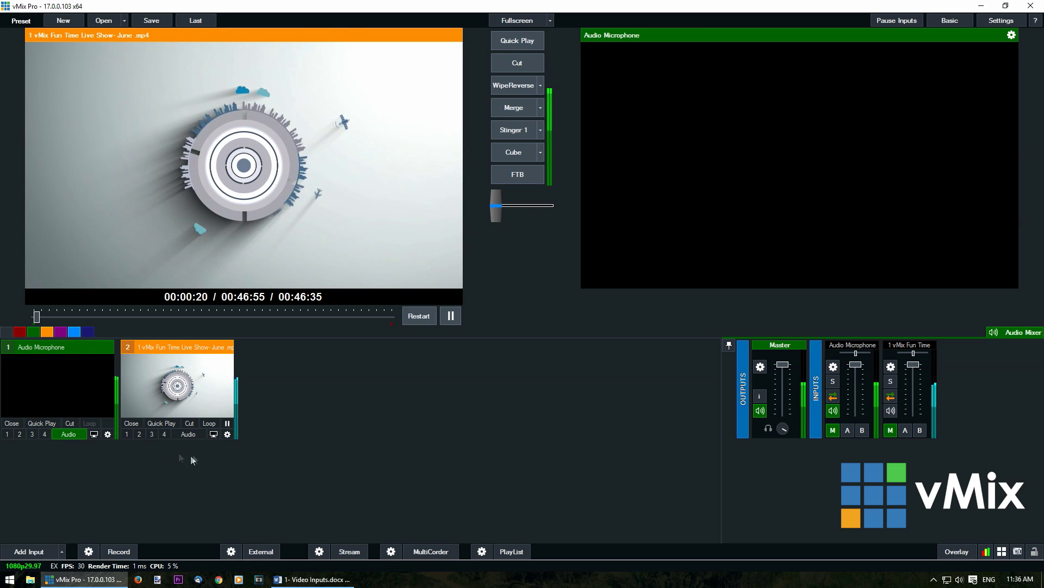
click(70, 390)
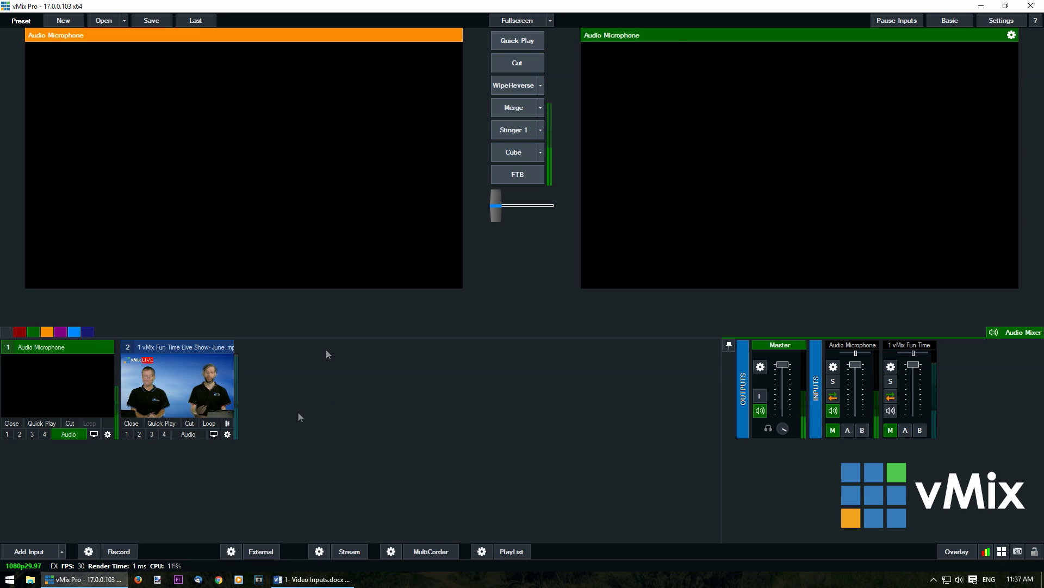
Show input 2's playback speed slider, speed the playing clip up, then reset to 100% and hide the slider.
key(2)
right_click(198, 391)
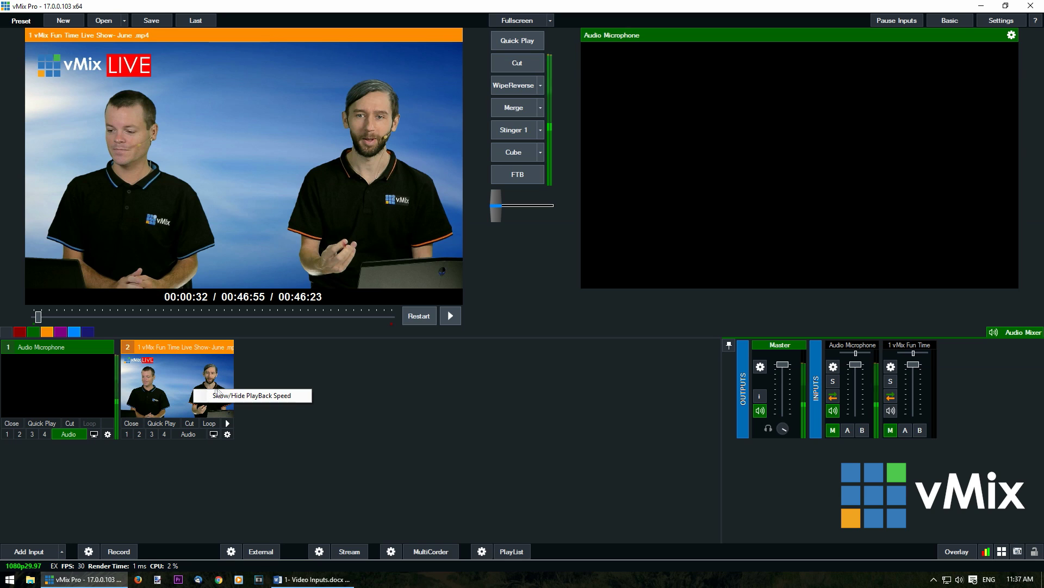
click(247, 395)
click(228, 424)
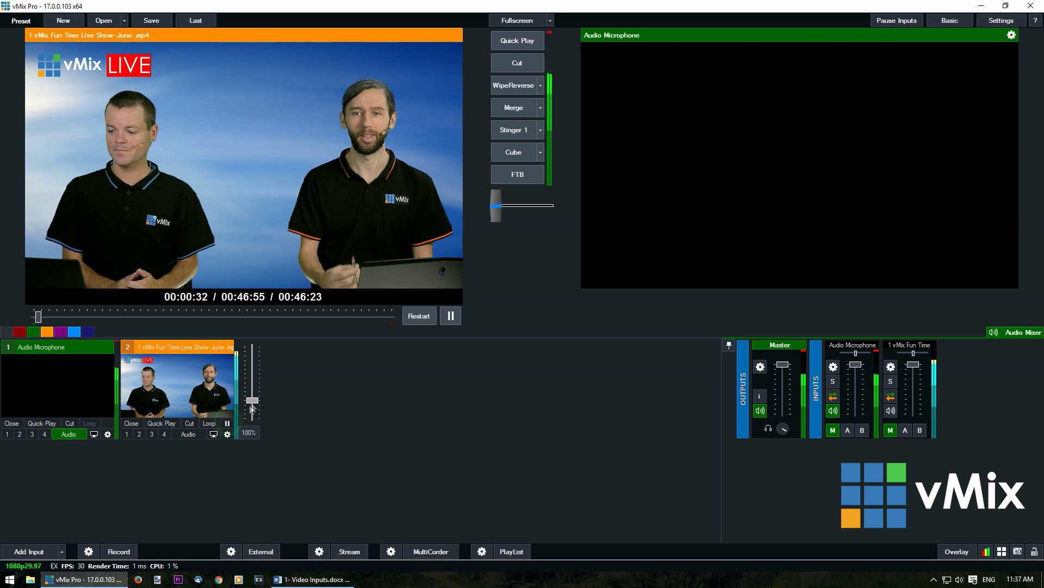
mouse_move(252, 400)
mouse_down()
mouse_move(254, 332)
mouse_move(252, 412)
mouse_up()
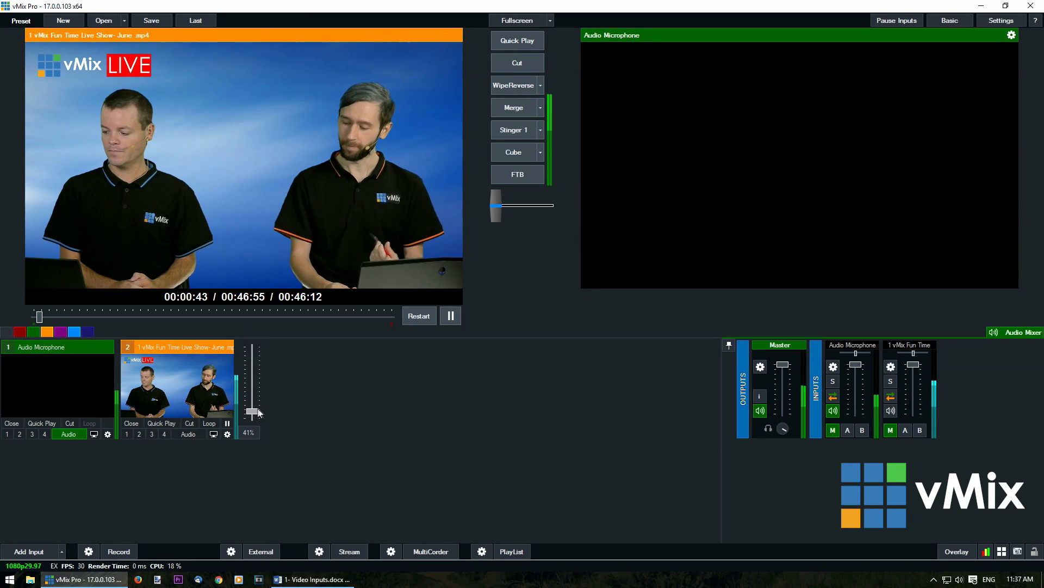
click(251, 432)
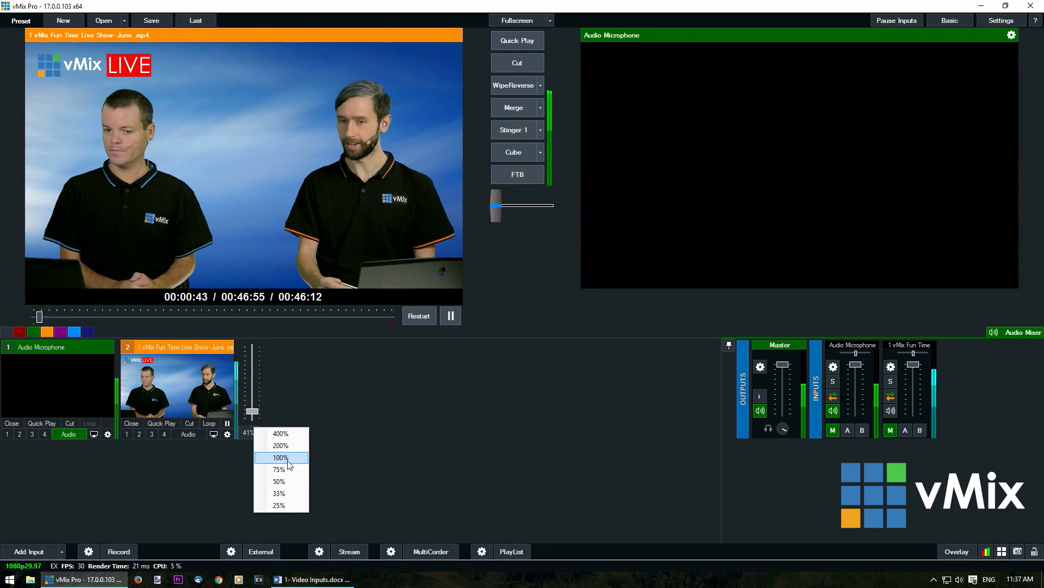
click(280, 457)
click(212, 393)
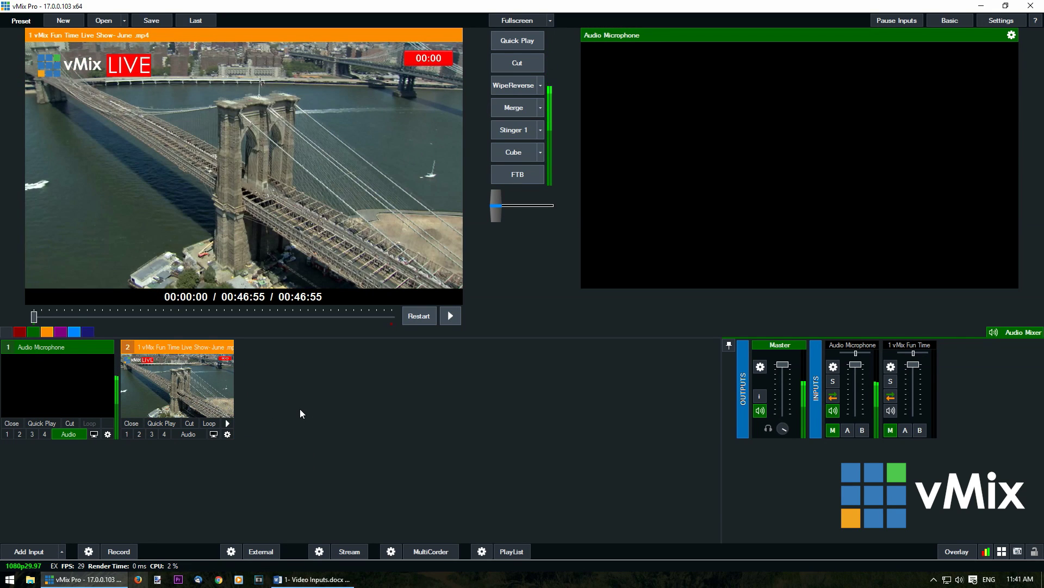
Keep Automatically mix audio ticked for the Fun Time input and test it with a cut live and back.
click(227, 434)
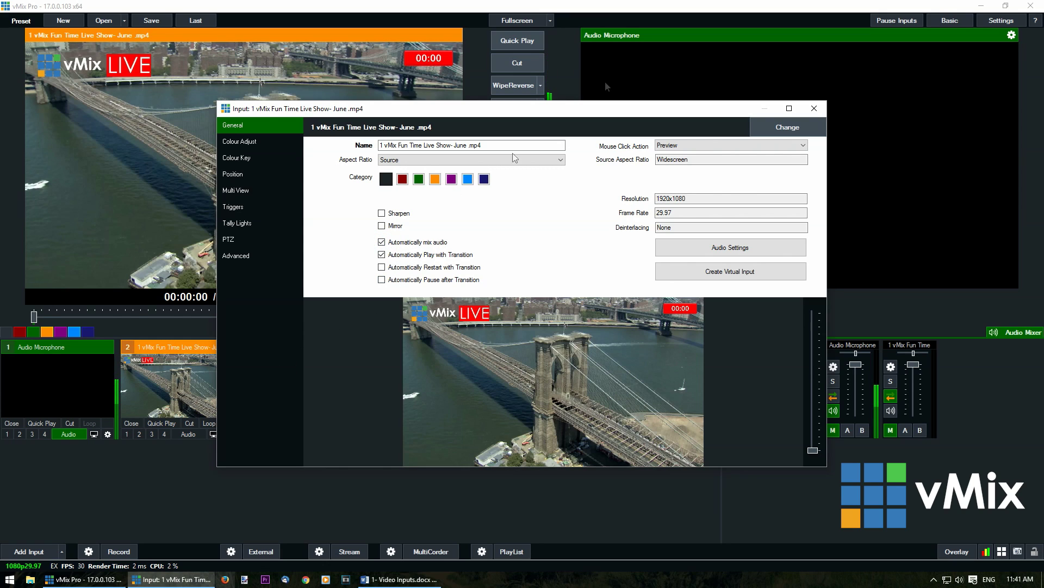
click(811, 108)
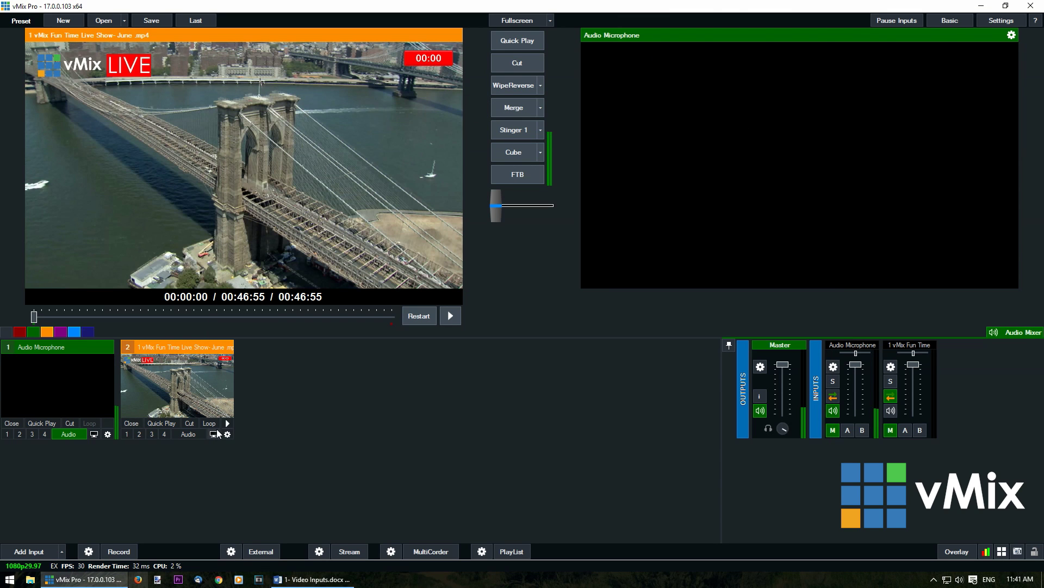
click(527, 61)
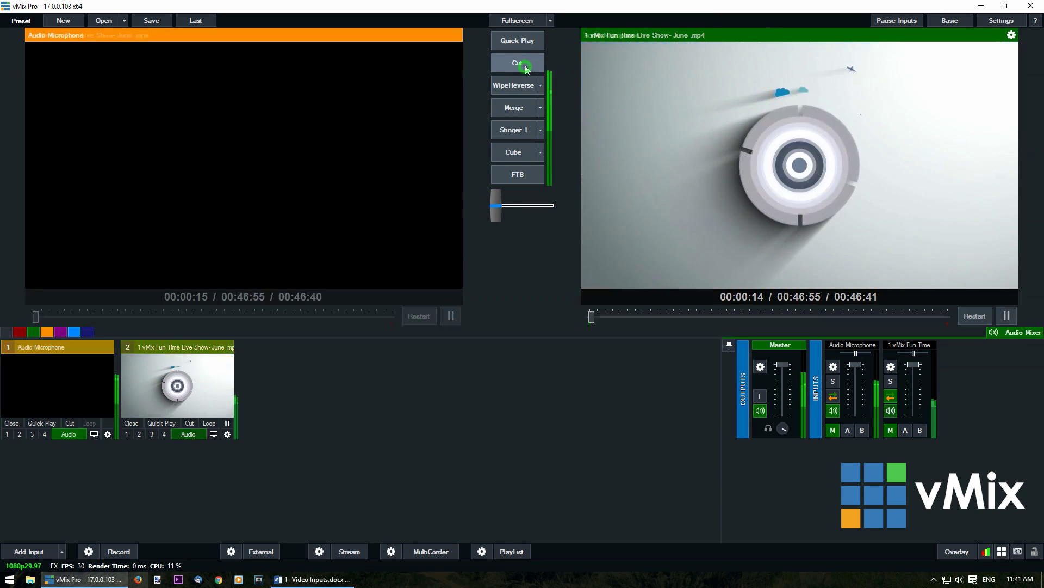
click(523, 64)
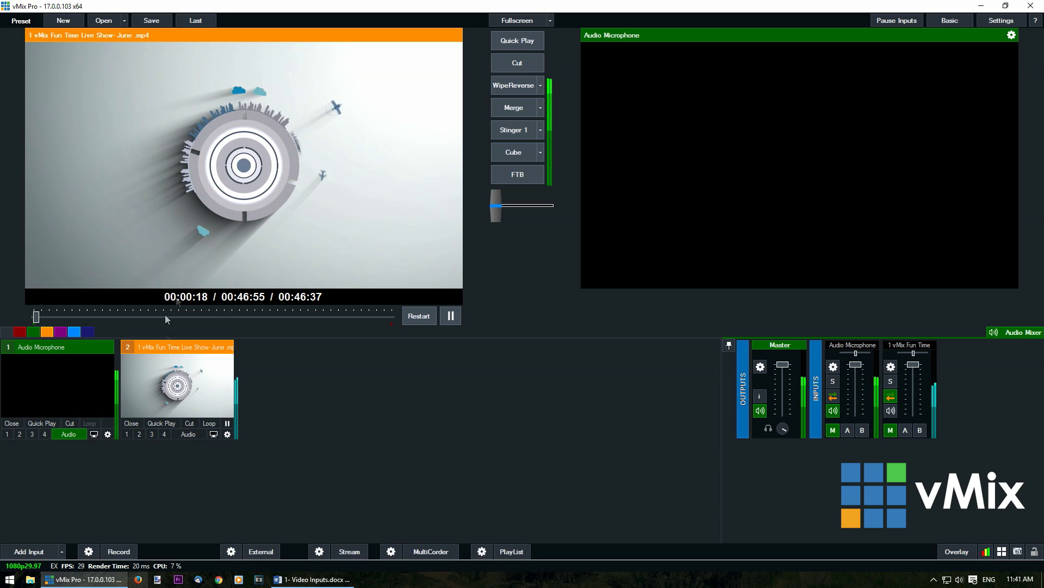
Pause and resume the Fun Time clip, then toggle its audio on and off.
click(227, 422)
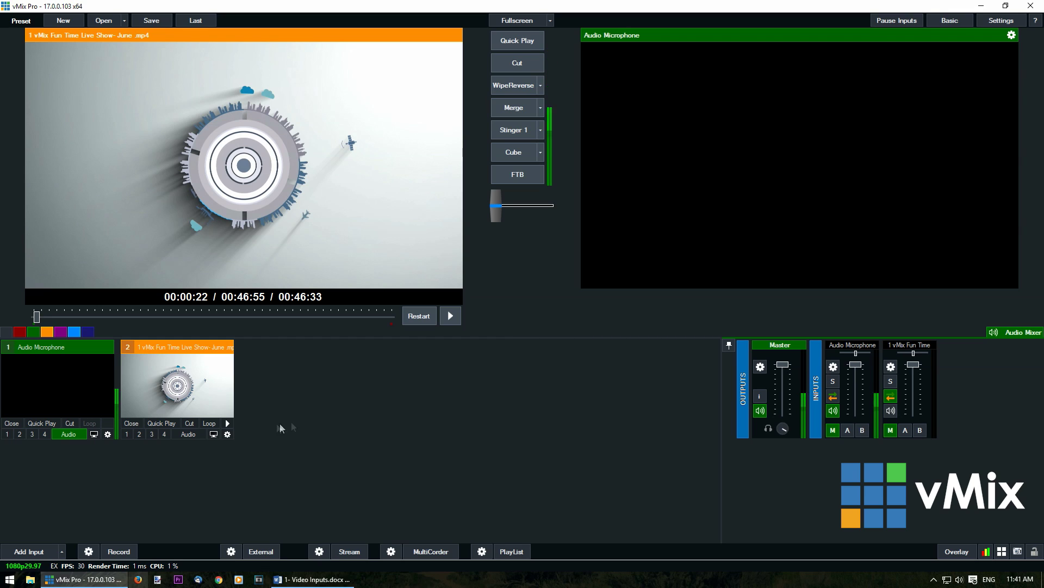
click(227, 424)
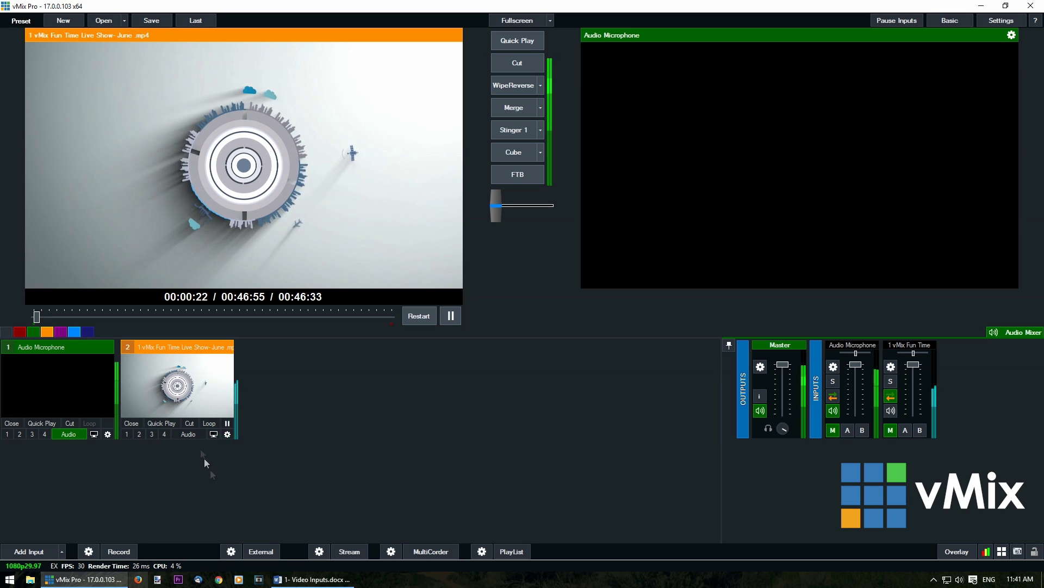
click(188, 434)
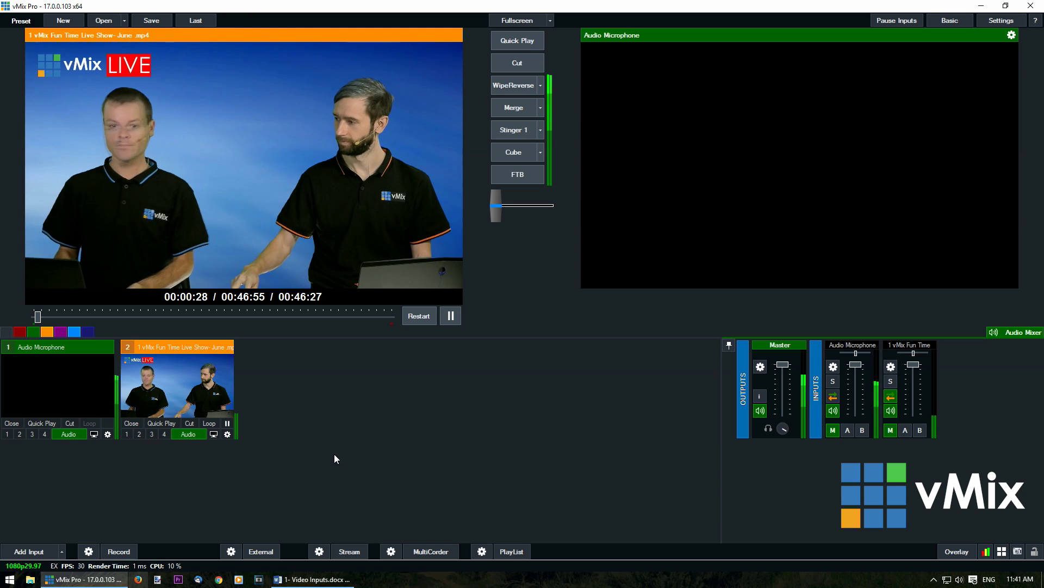
click(200, 431)
Turn off the Fun Time audio and drag five clips from vMix Videos in as inputs 3–7.
click(227, 423)
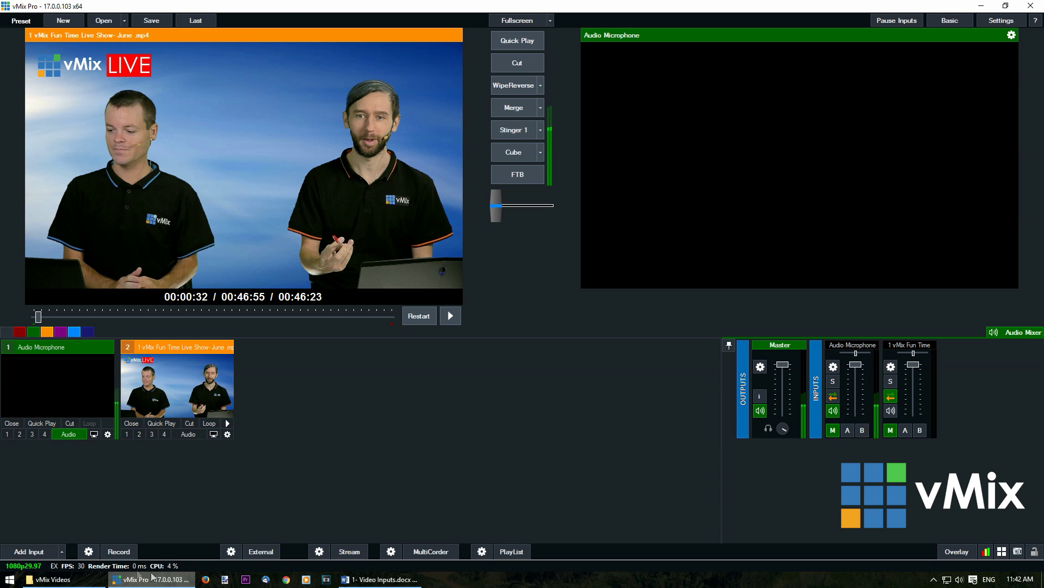
click(49, 579)
click(514, 179)
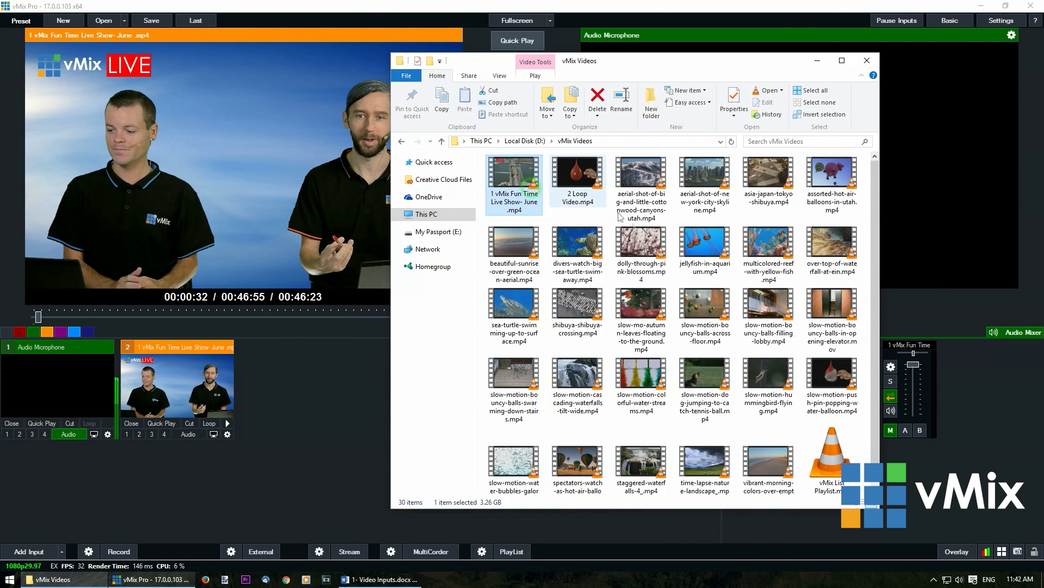
shift+click(769, 180)
drag(698, 176, 311, 404)
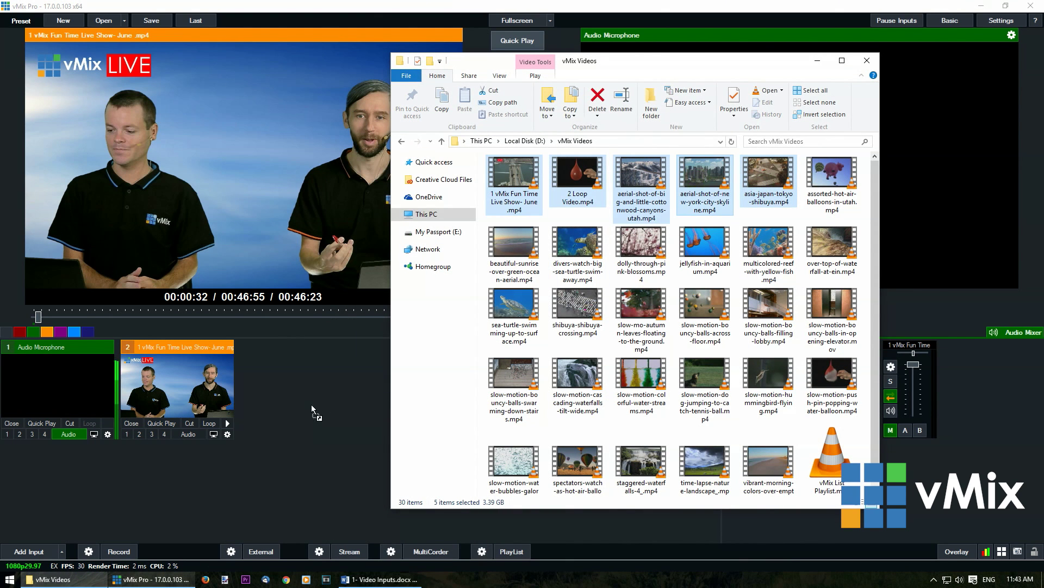
click(816, 64)
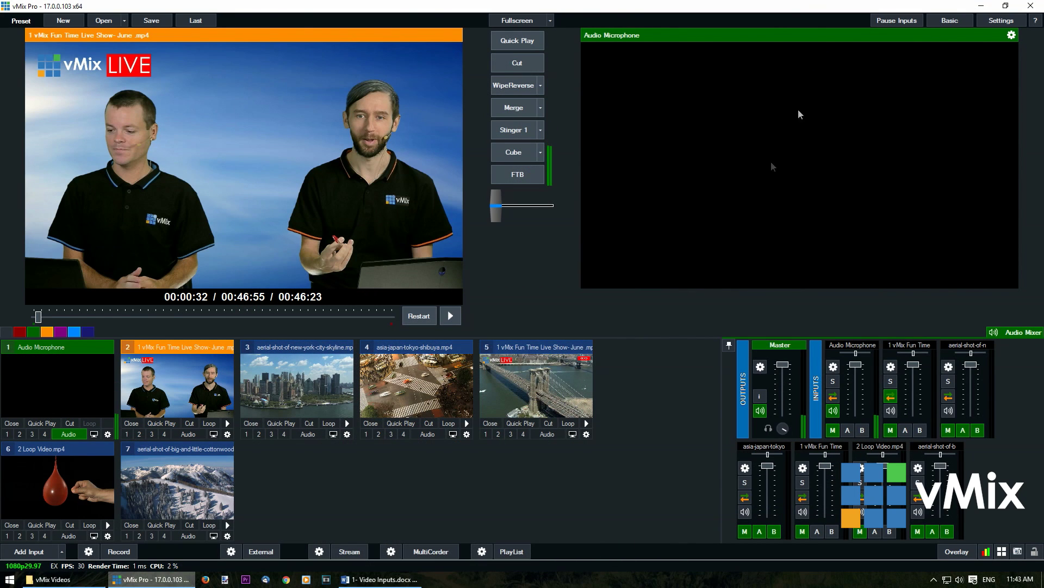